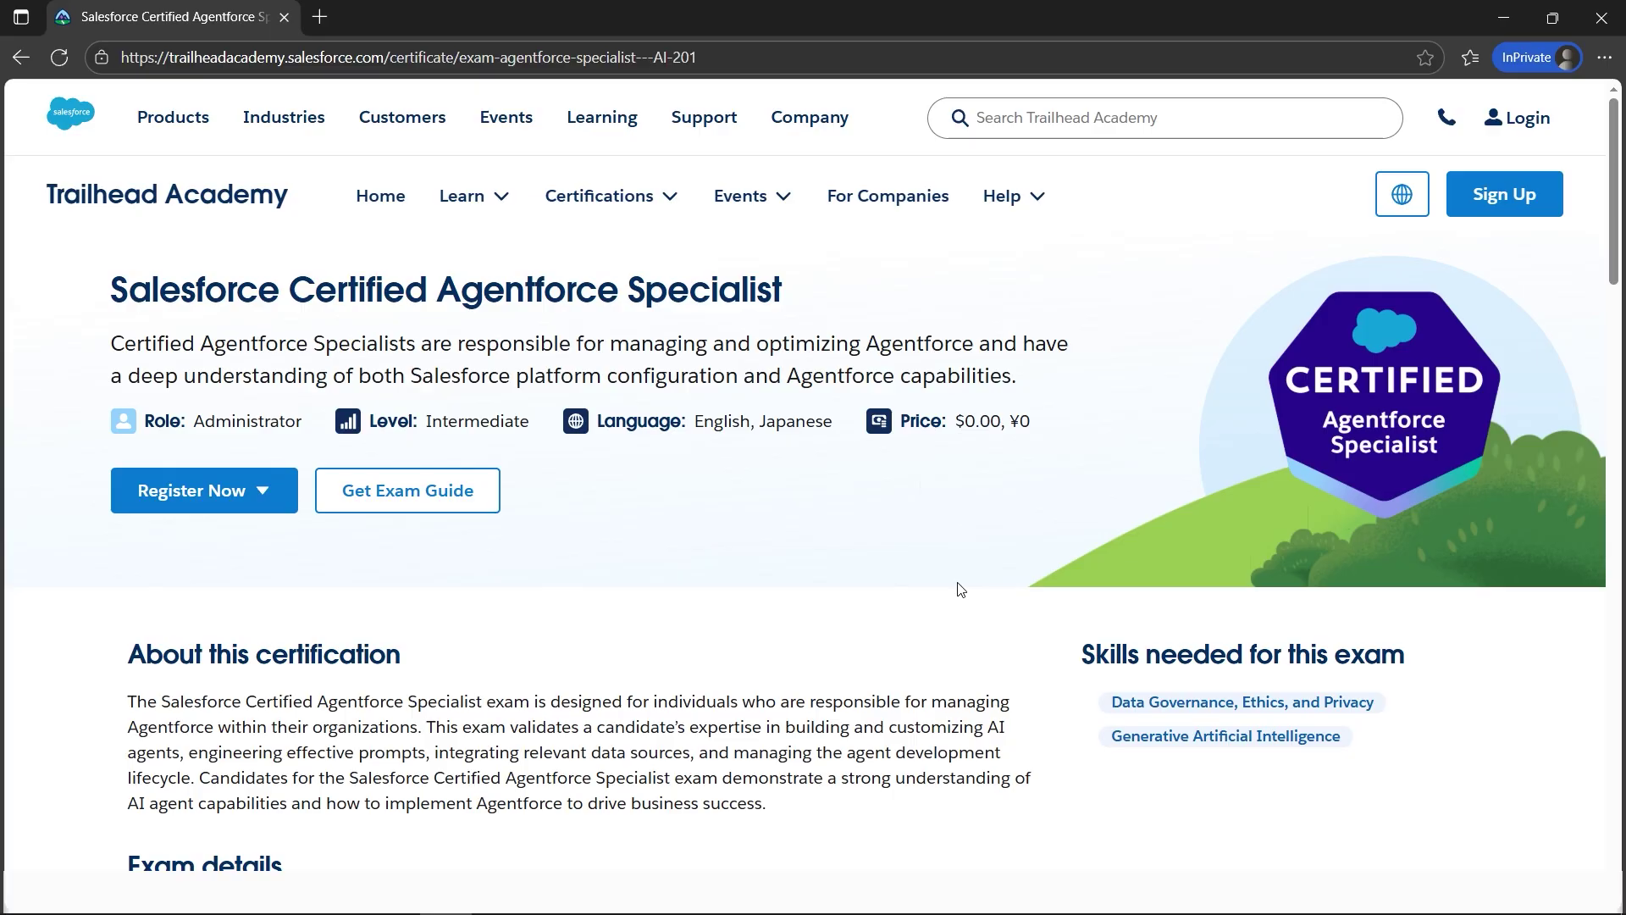
Step: Highlight the certification title, the free registration fee, the retake fee and 'Prerequisite: None' lines
left_click_drag(106, 296, 785, 302)
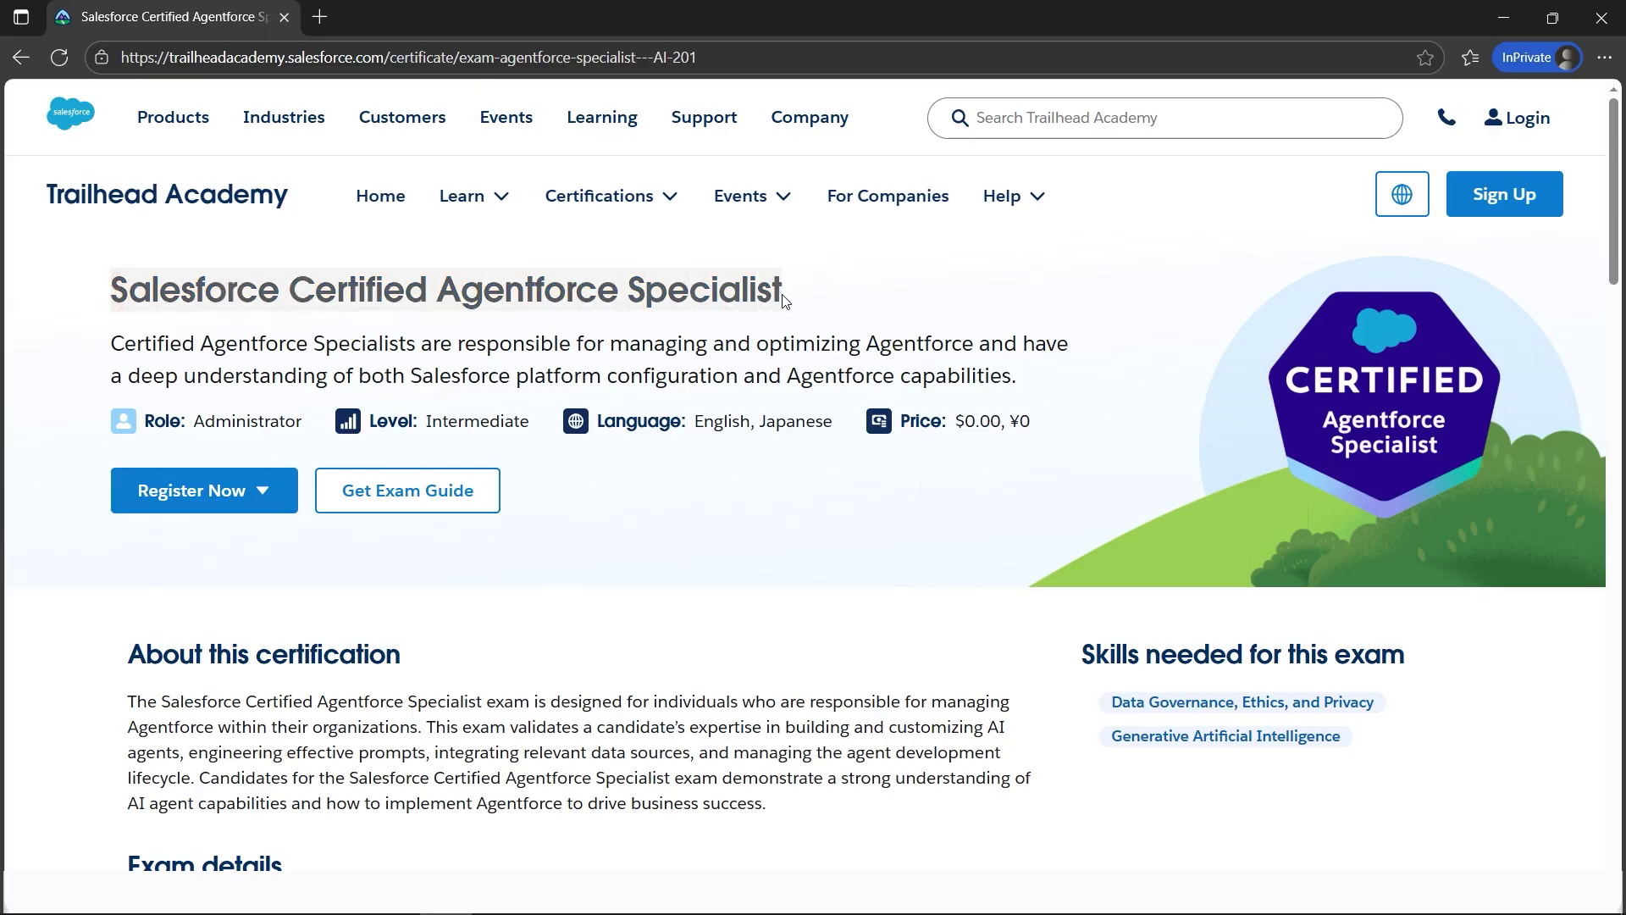
left_click(842, 592)
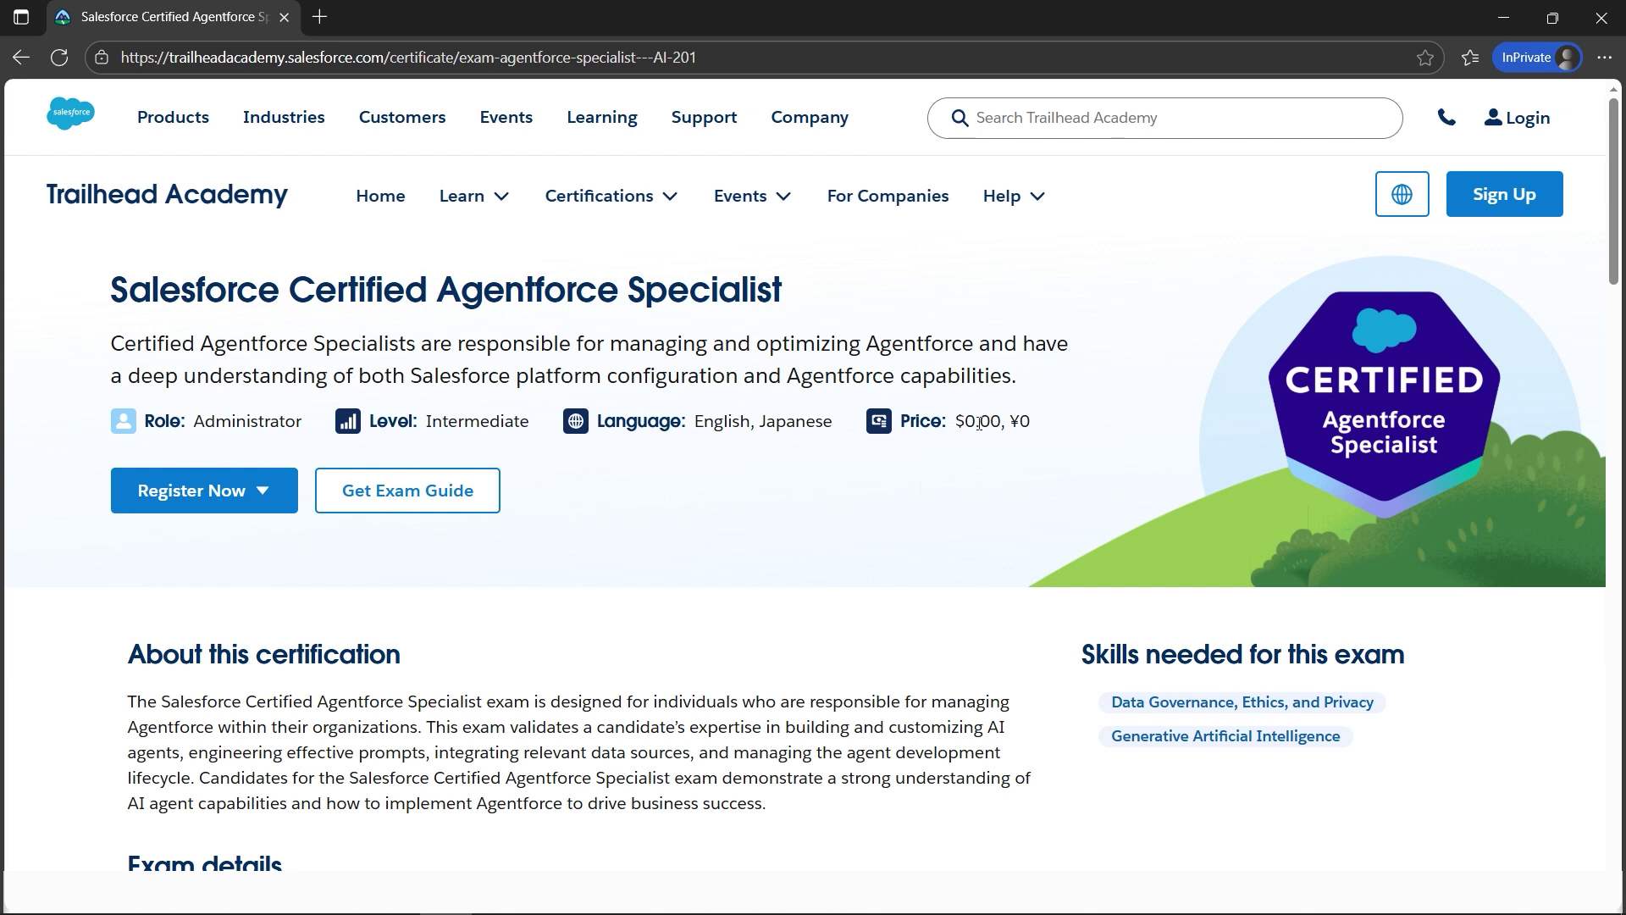
left_click_drag(1618, 268, 1615, 332)
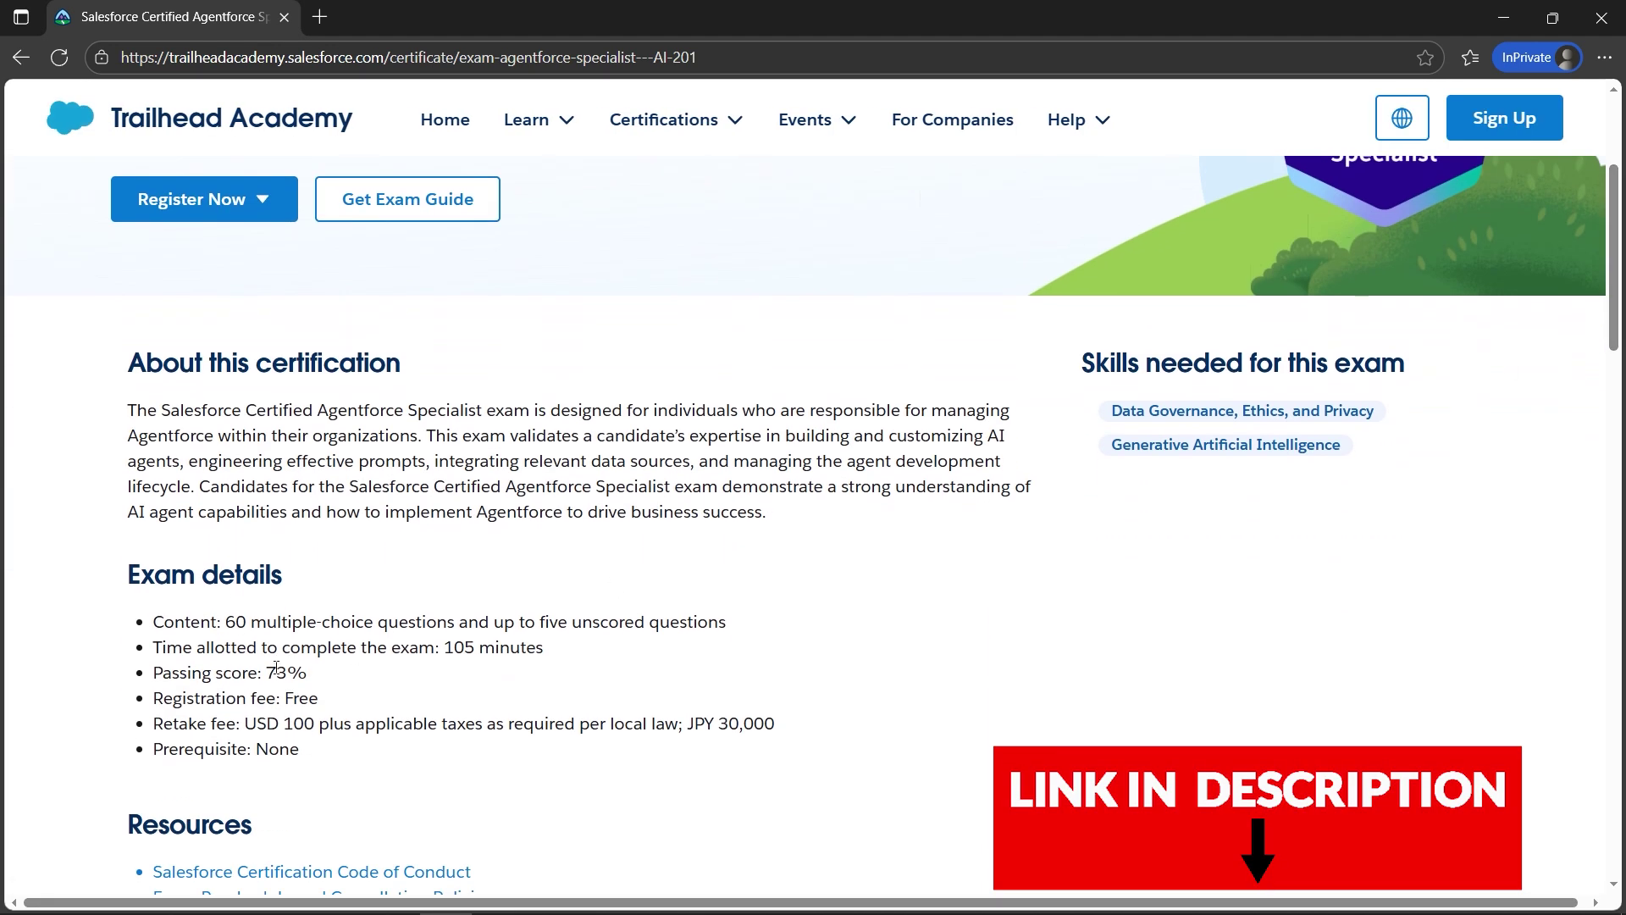
left_click_drag(155, 696, 320, 699)
left_click(961, 722)
left_click_drag(157, 724, 322, 729)
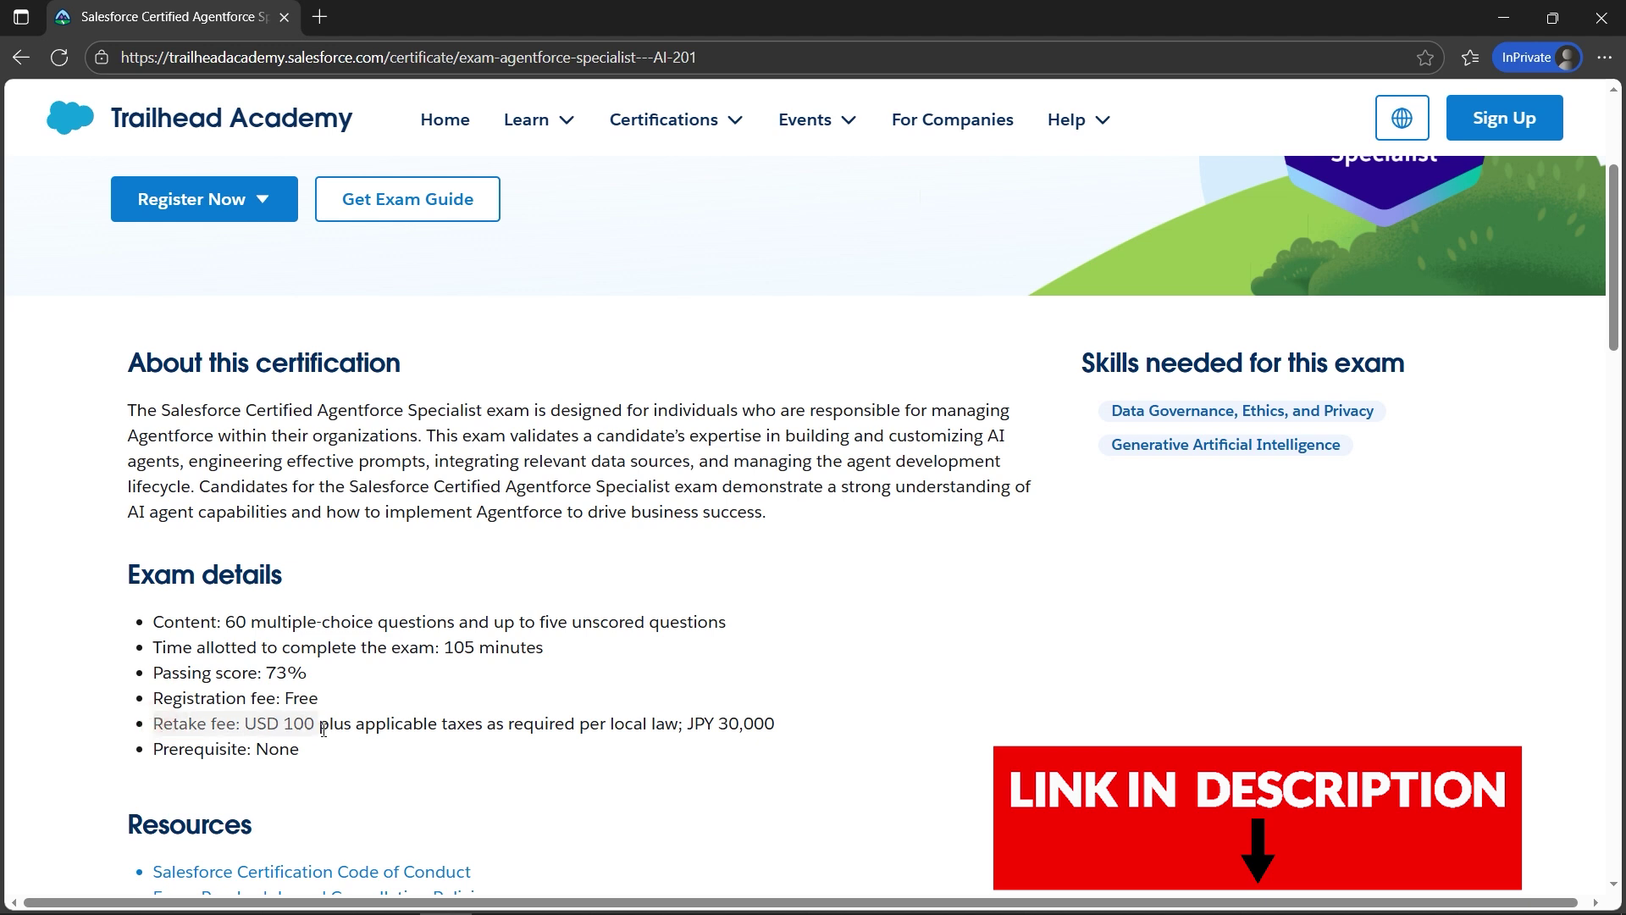
left_click_drag(341, 733, 365, 736)
left_click(1055, 719)
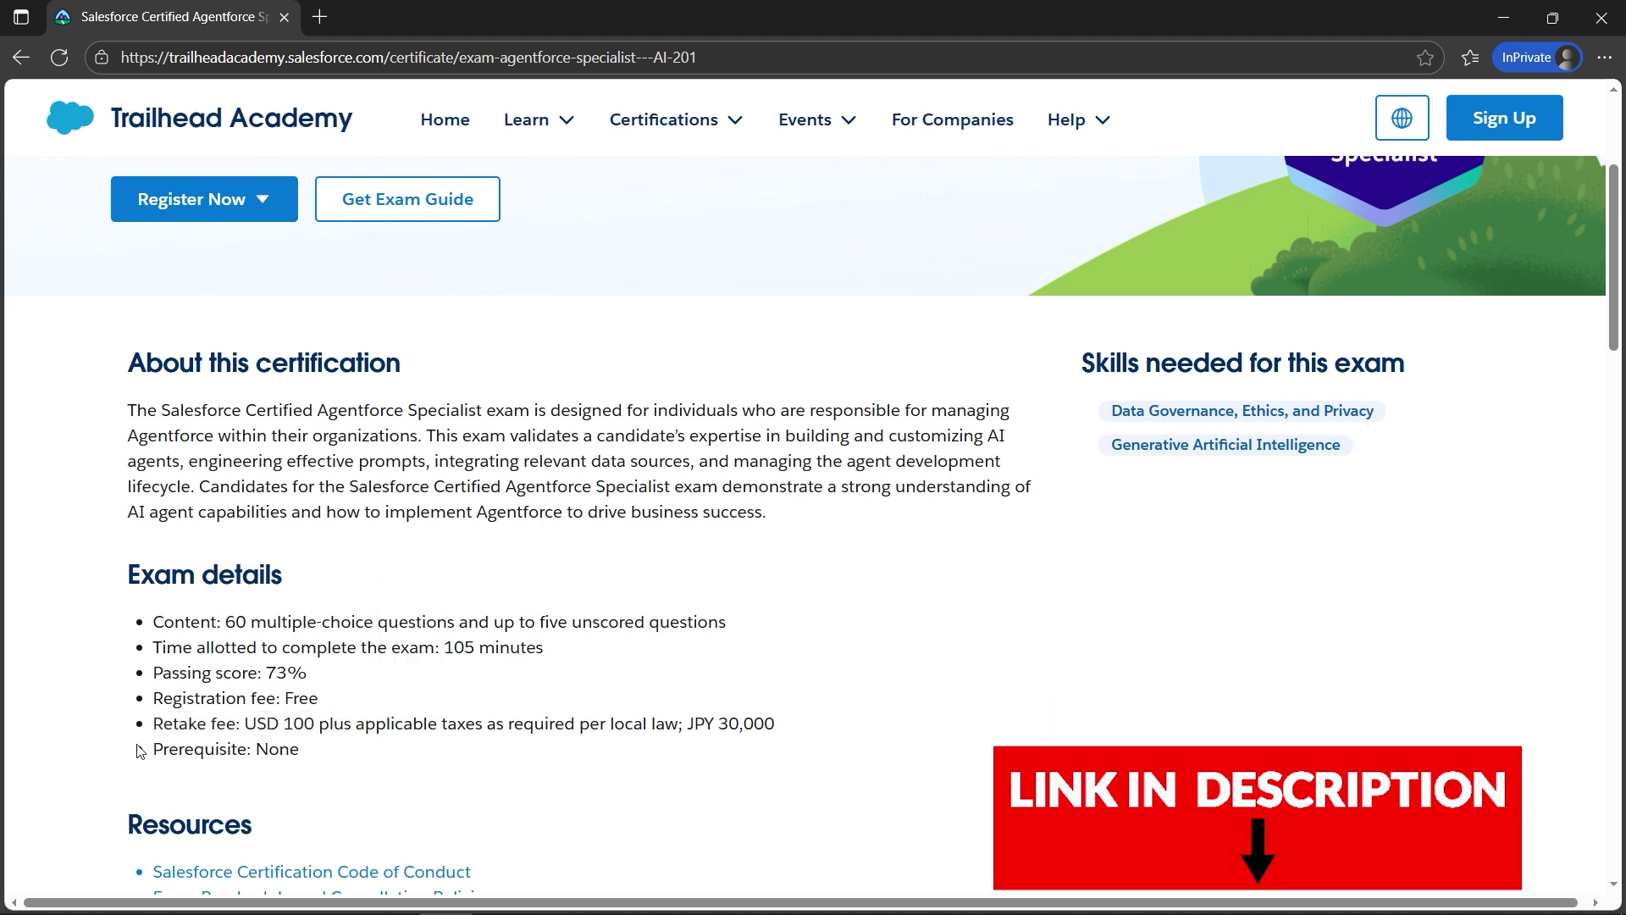
left_click_drag(151, 749, 304, 756)
left_click(1025, 713)
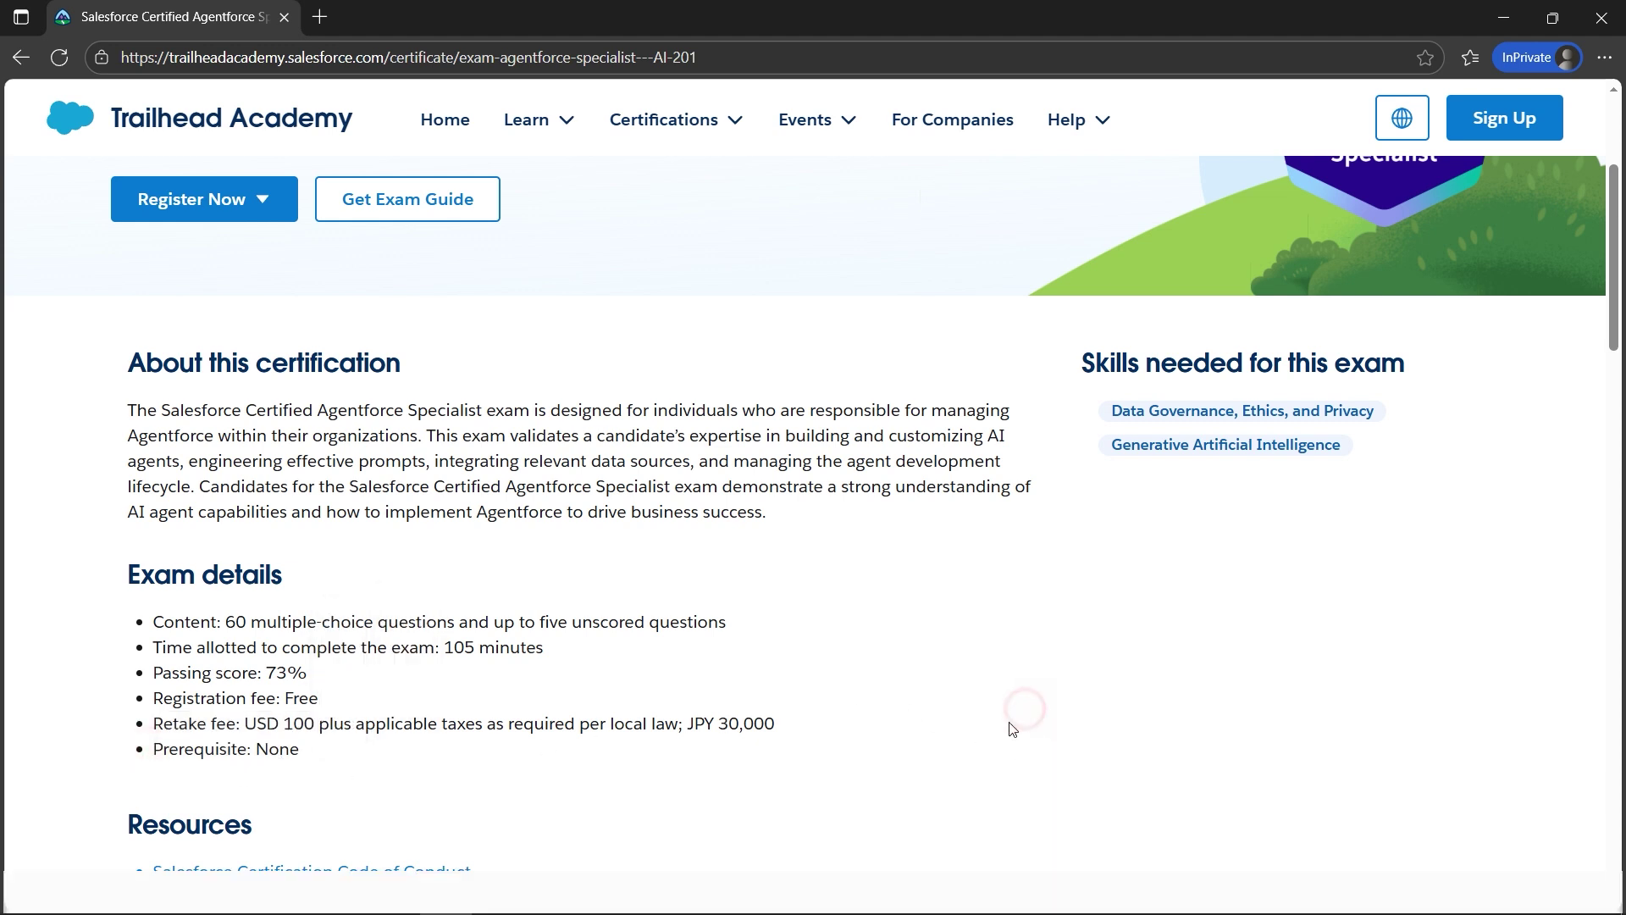
Step: From Register Now, accept cookies and log in to Trailblazer with the business email
scroll(1619, 346, "down", 1)
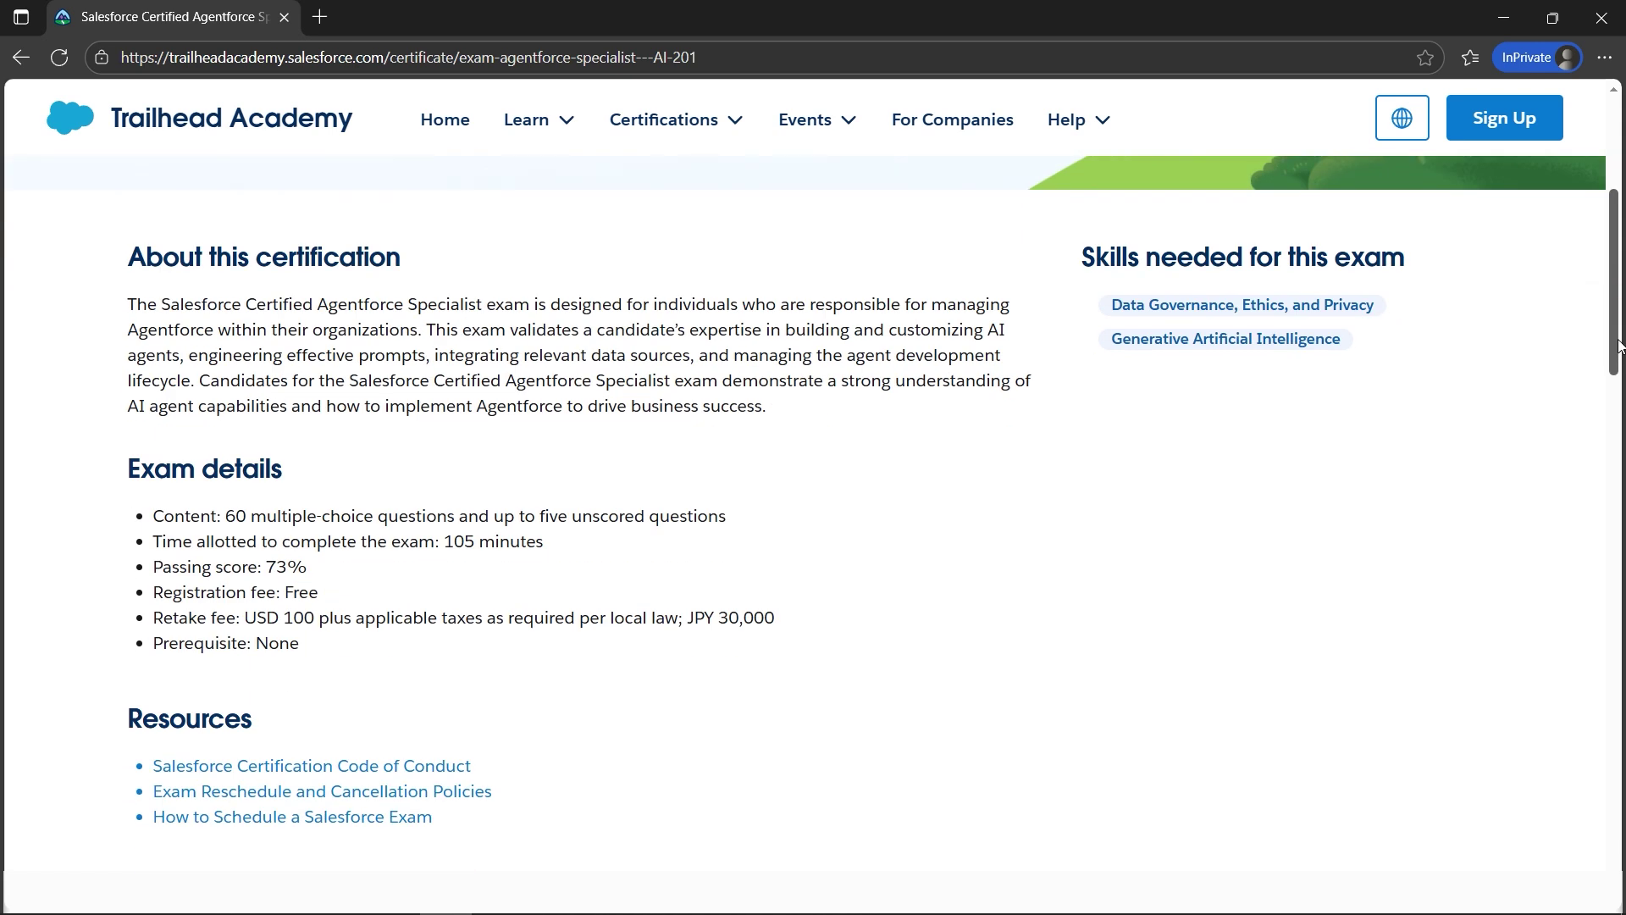
scroll(1617, 345, "down", 7)
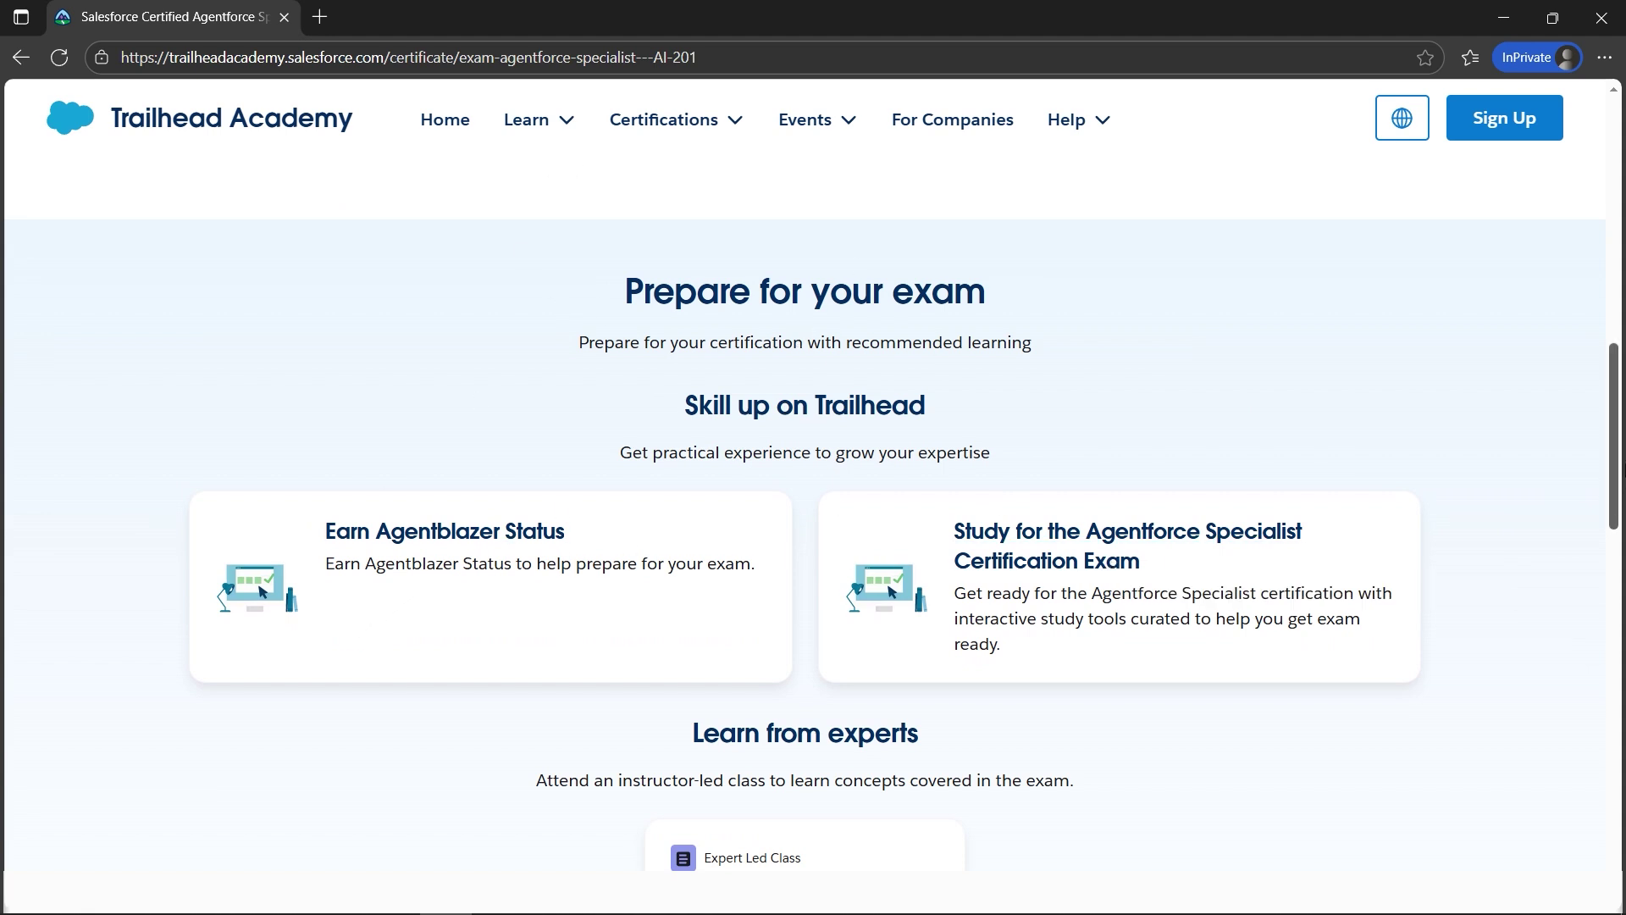
left_click_drag(1616, 465, 1528, 212)
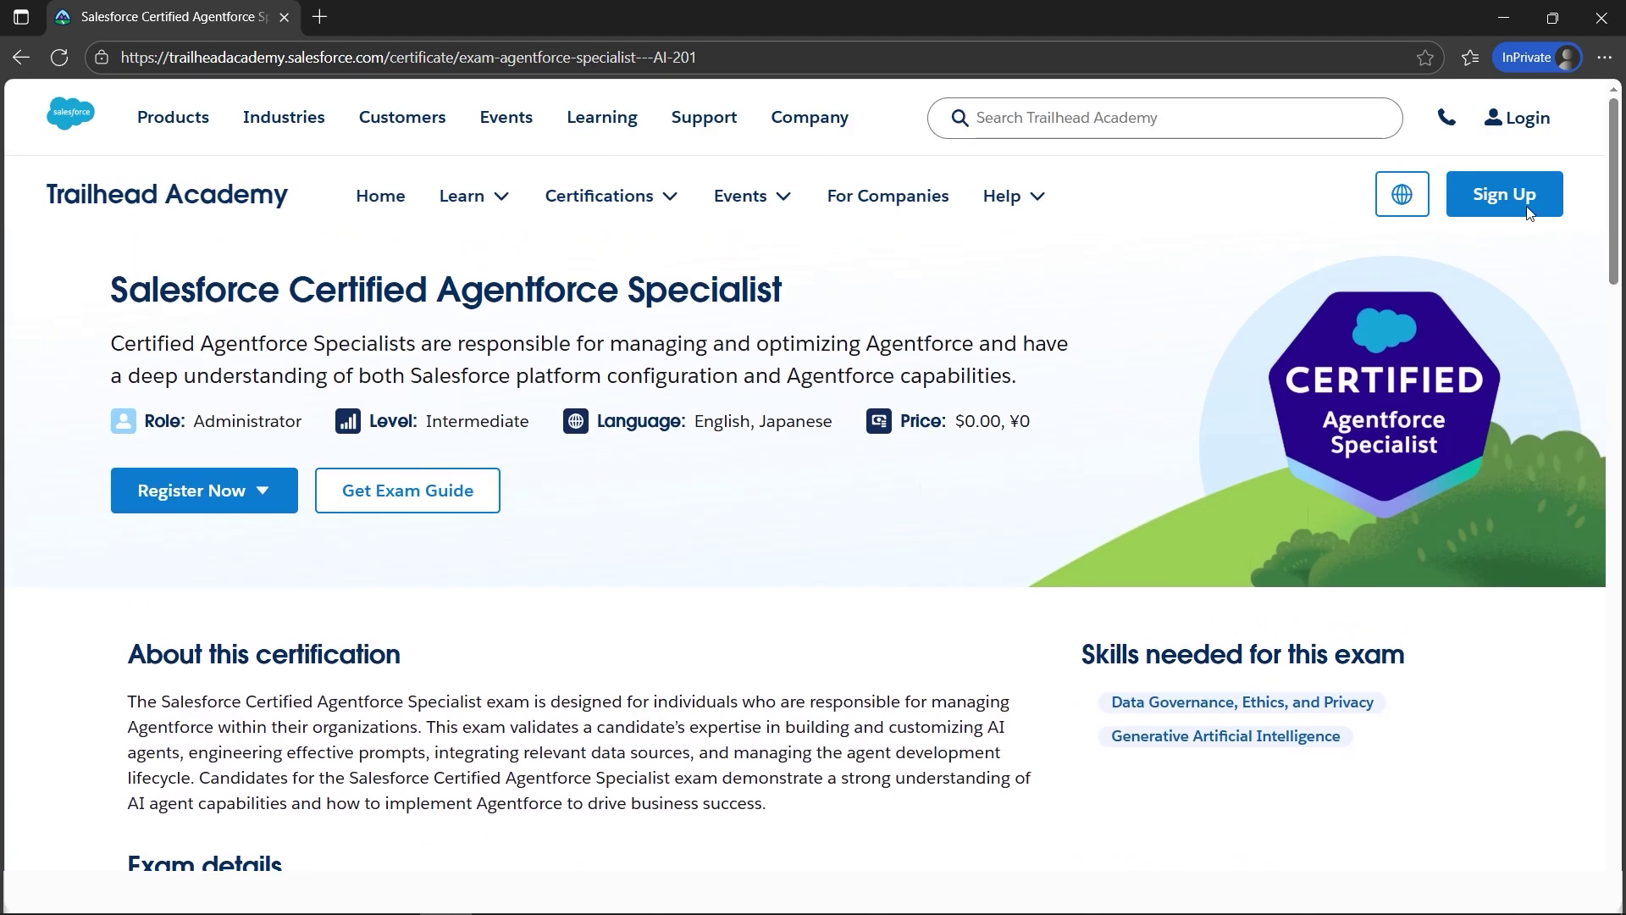
left_click(266, 498)
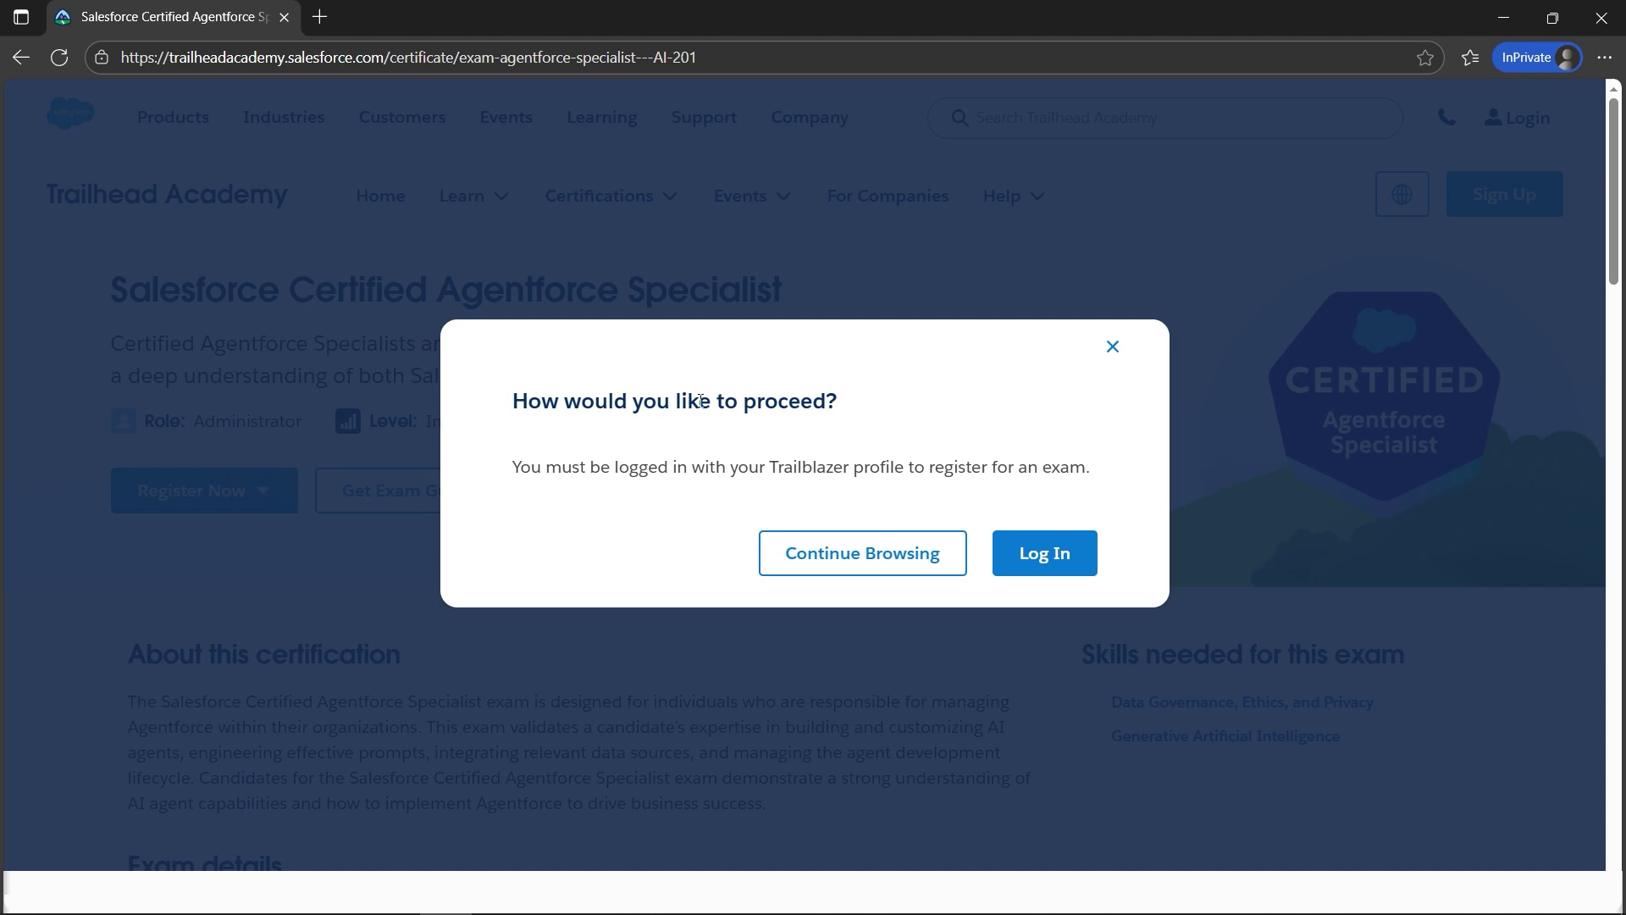
left_click(1059, 562)
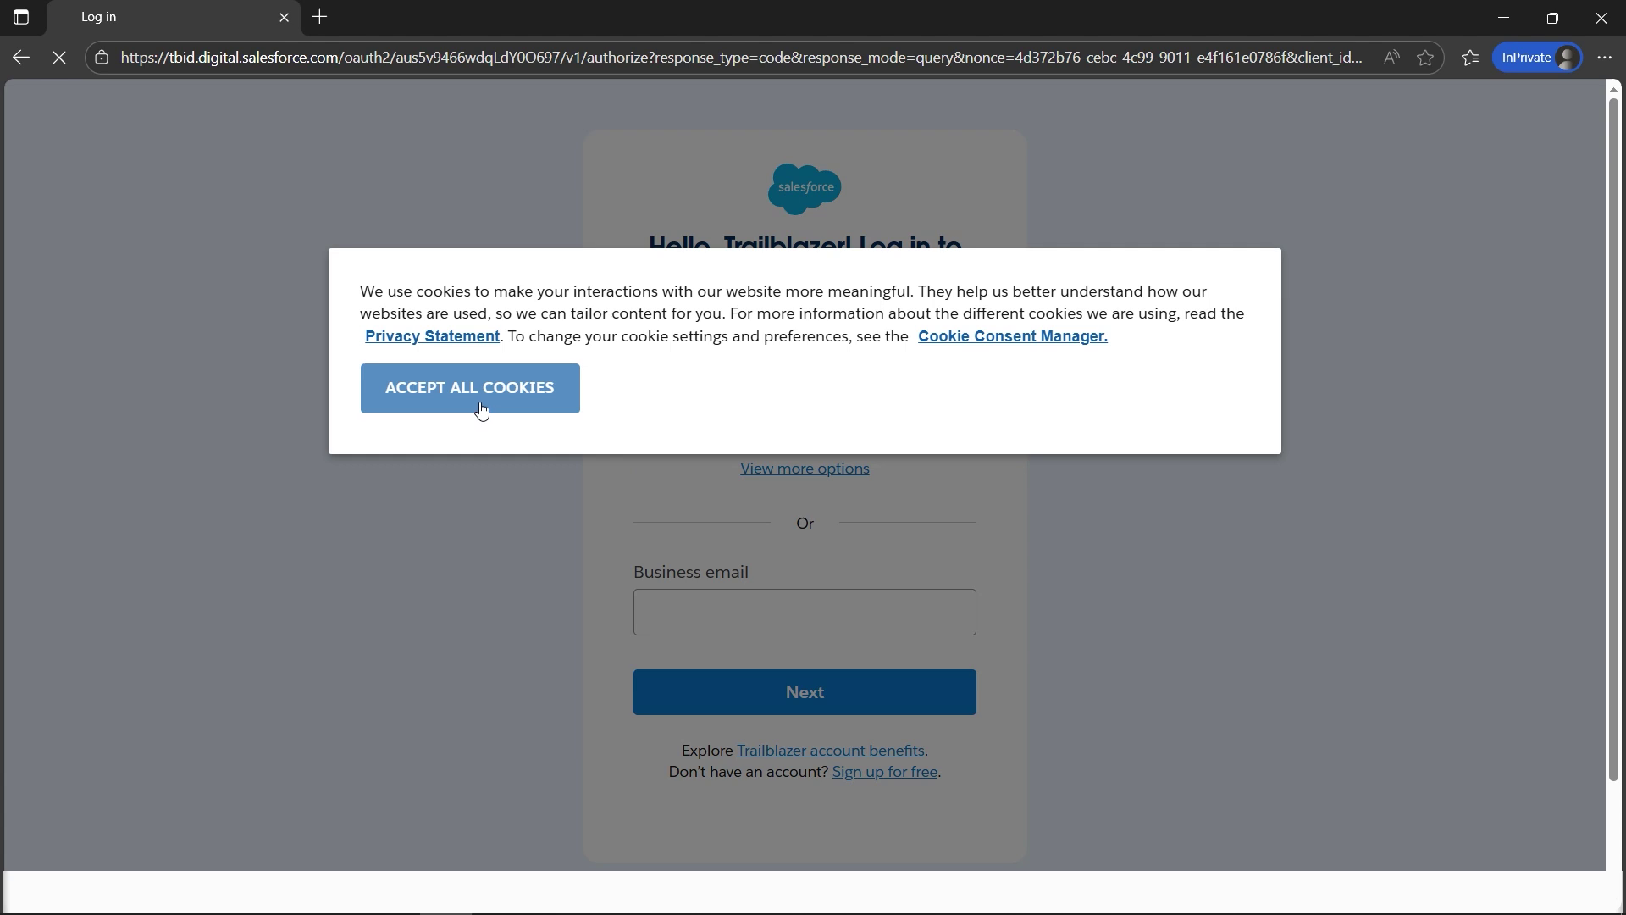
left_click(481, 409)
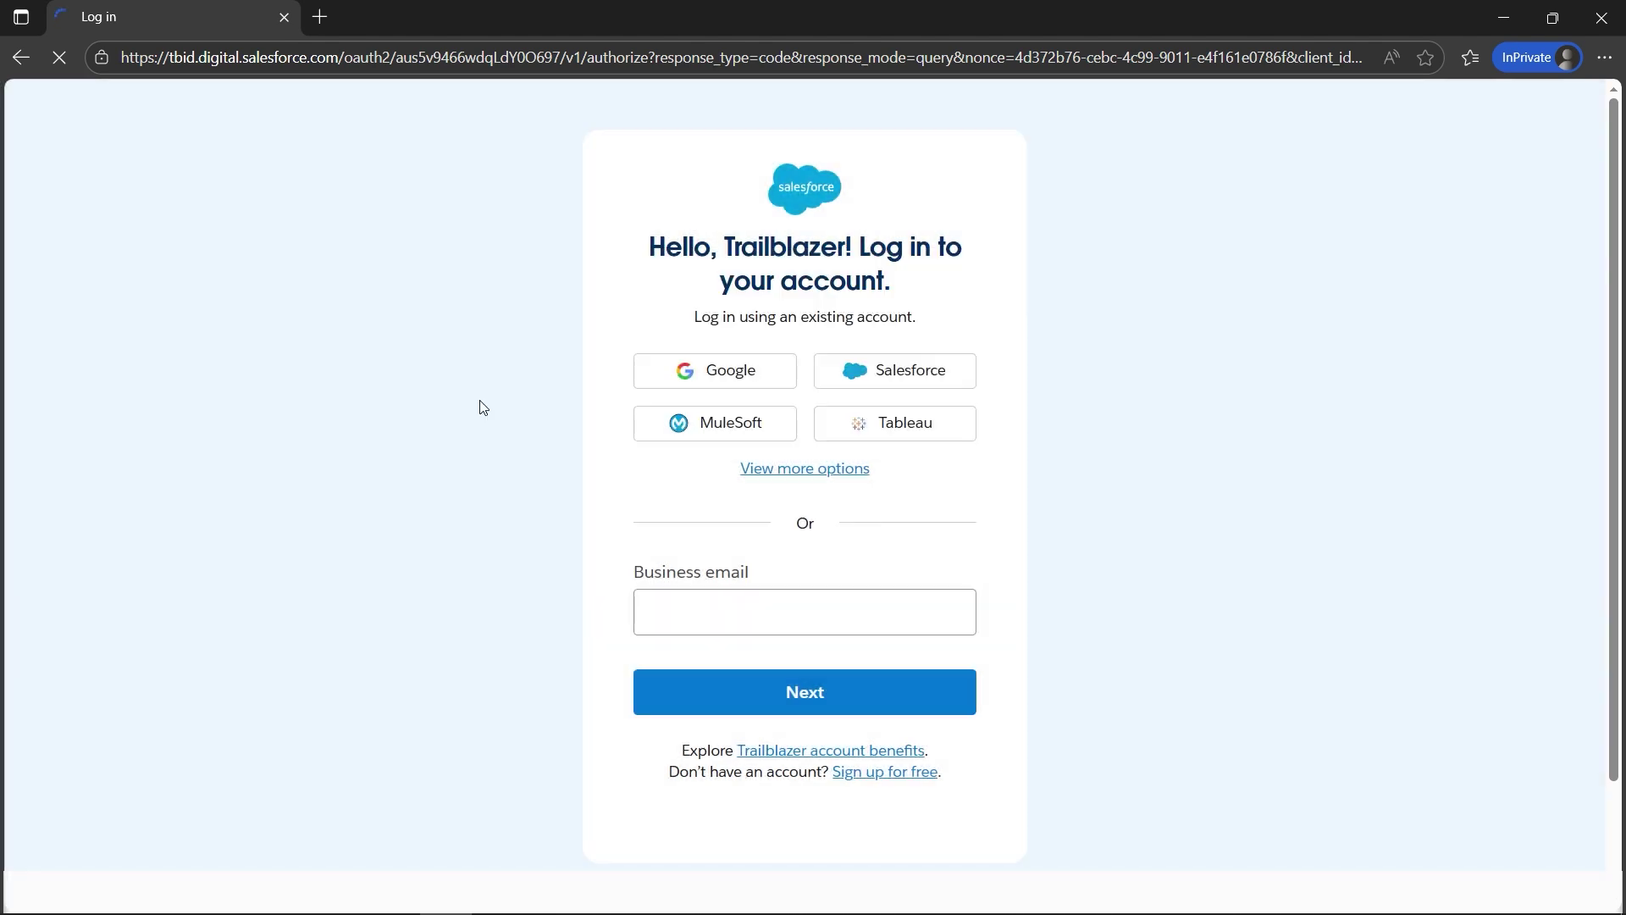
left_click(676, 632)
left_click(933, 613)
left_click(648, 629)
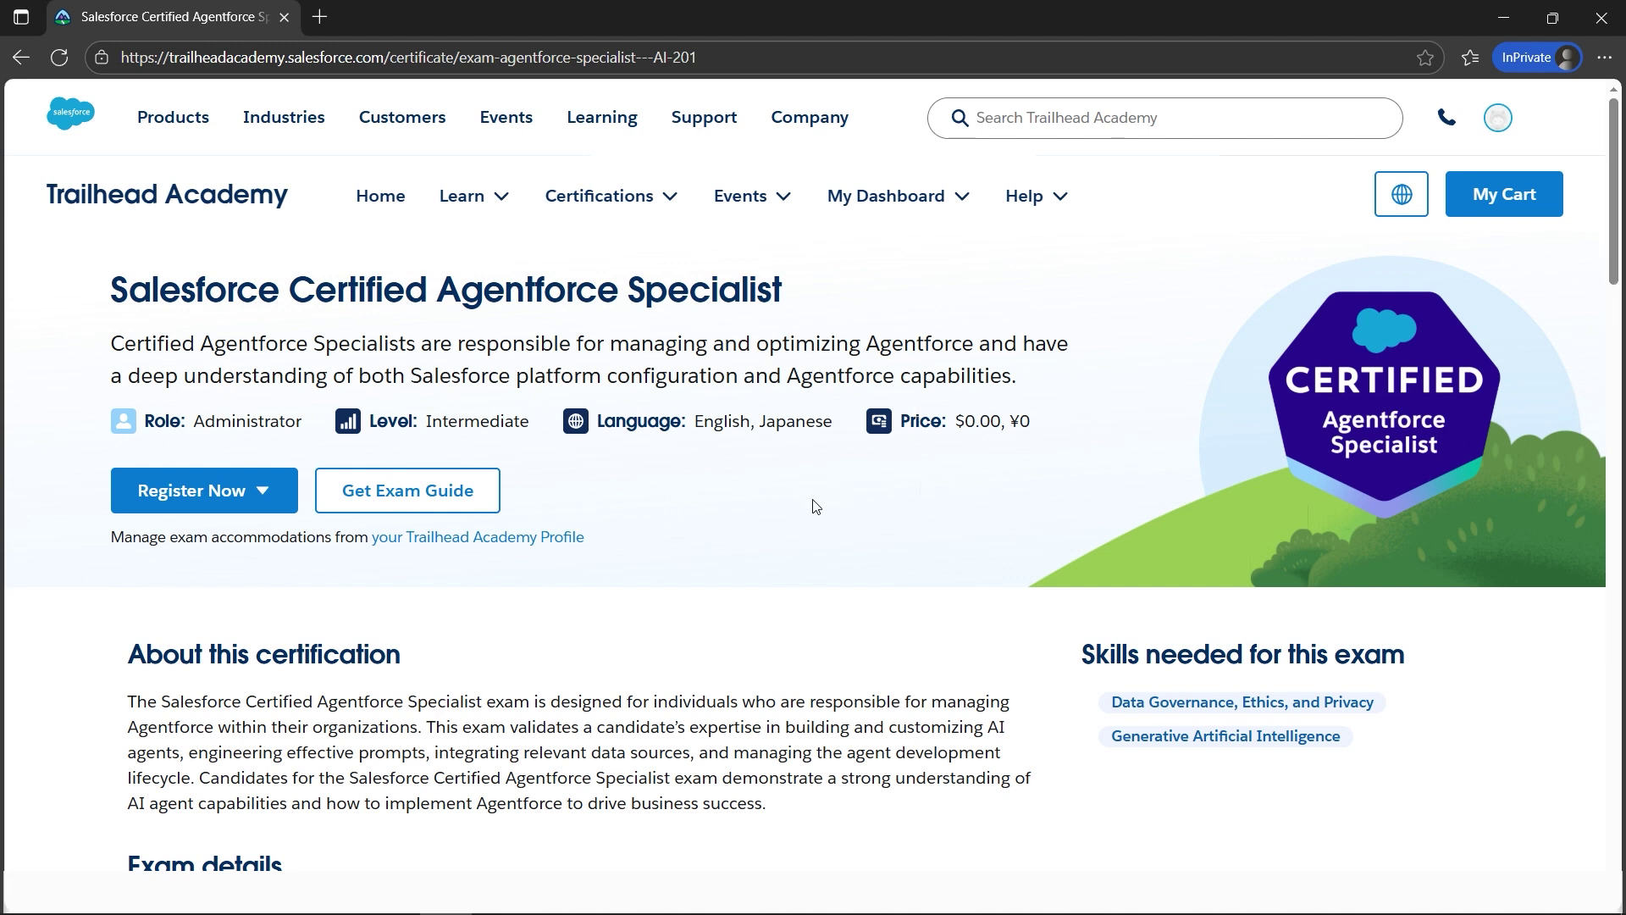
Step: Register for the exam Online, confirm the legal name and go to Pearson VUE scheduling
left_click(261, 505)
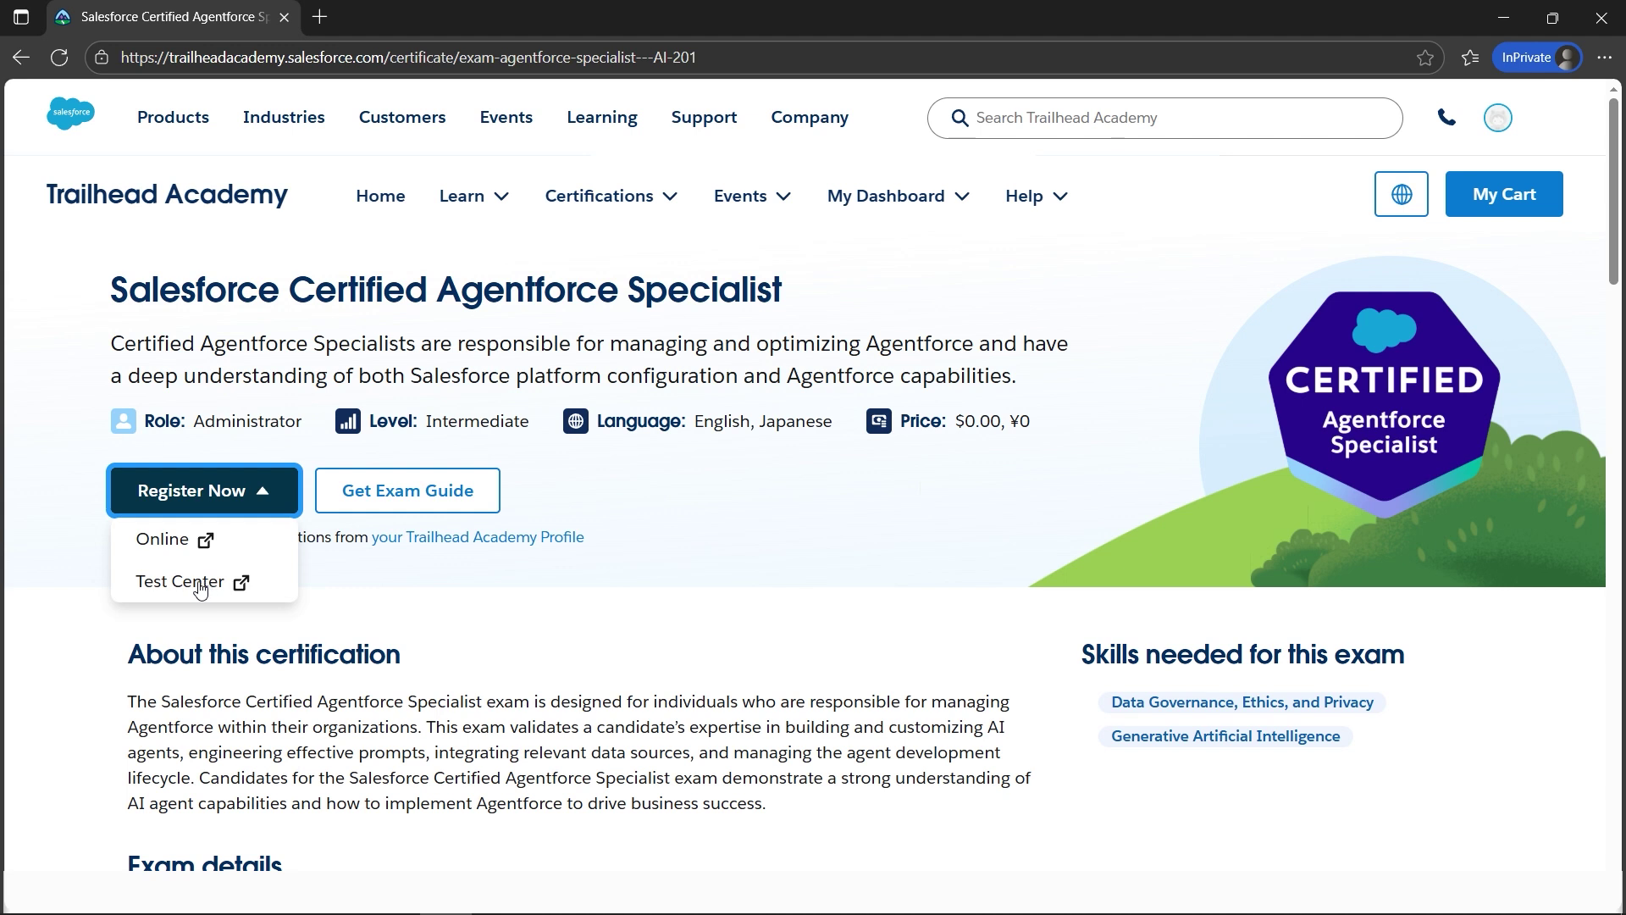
left_click(163, 549)
left_click(490, 488)
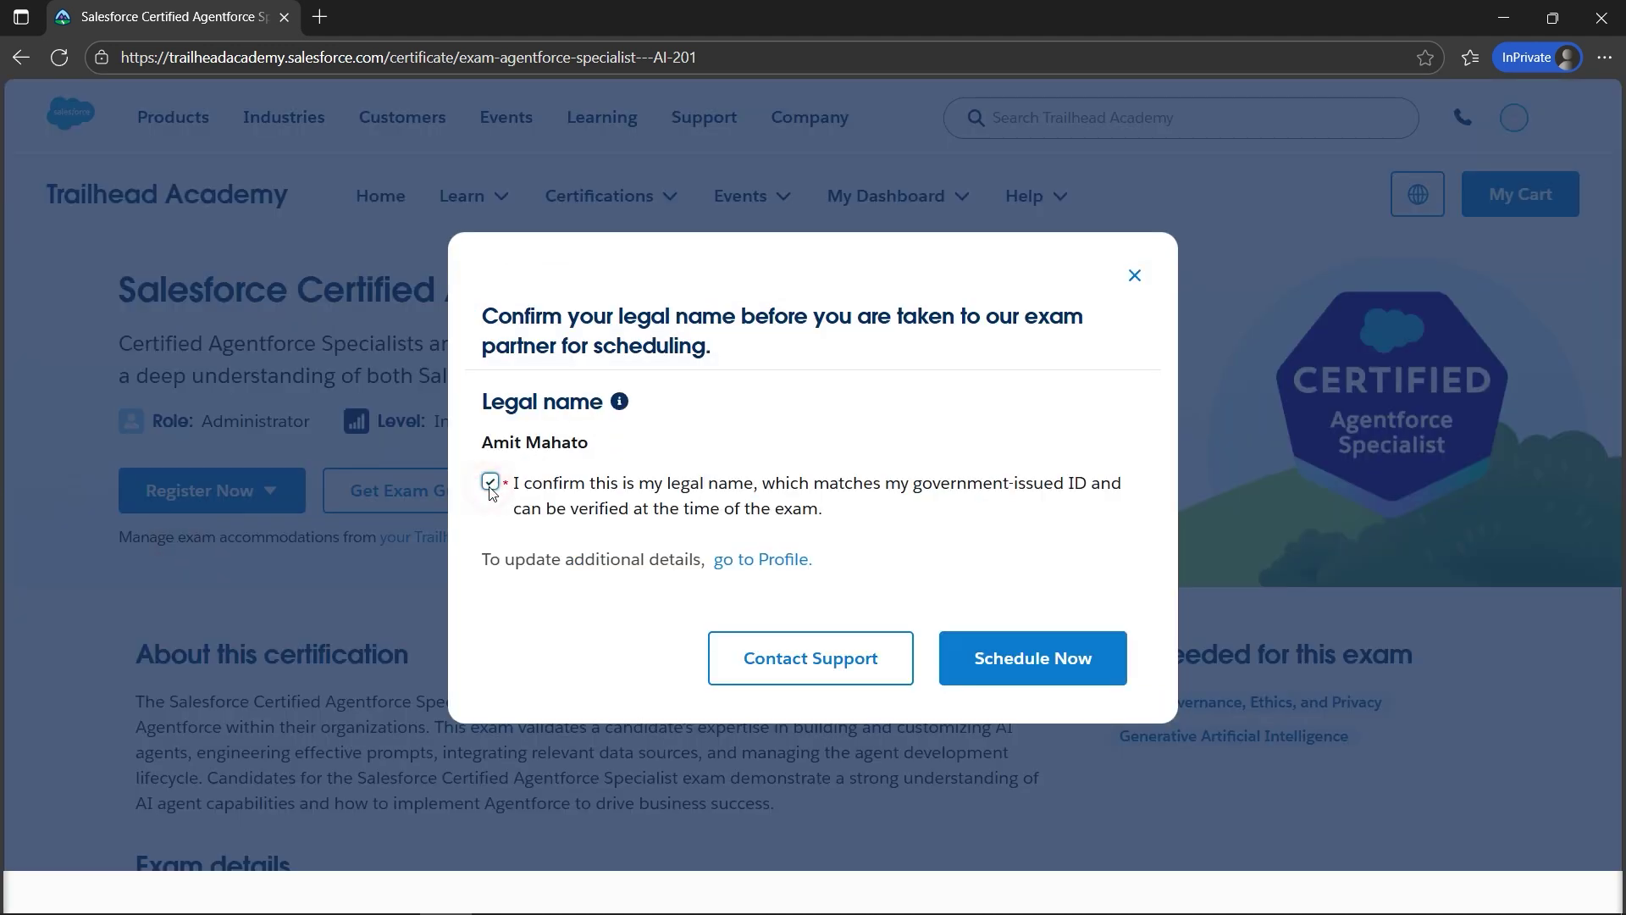
left_click(1054, 677)
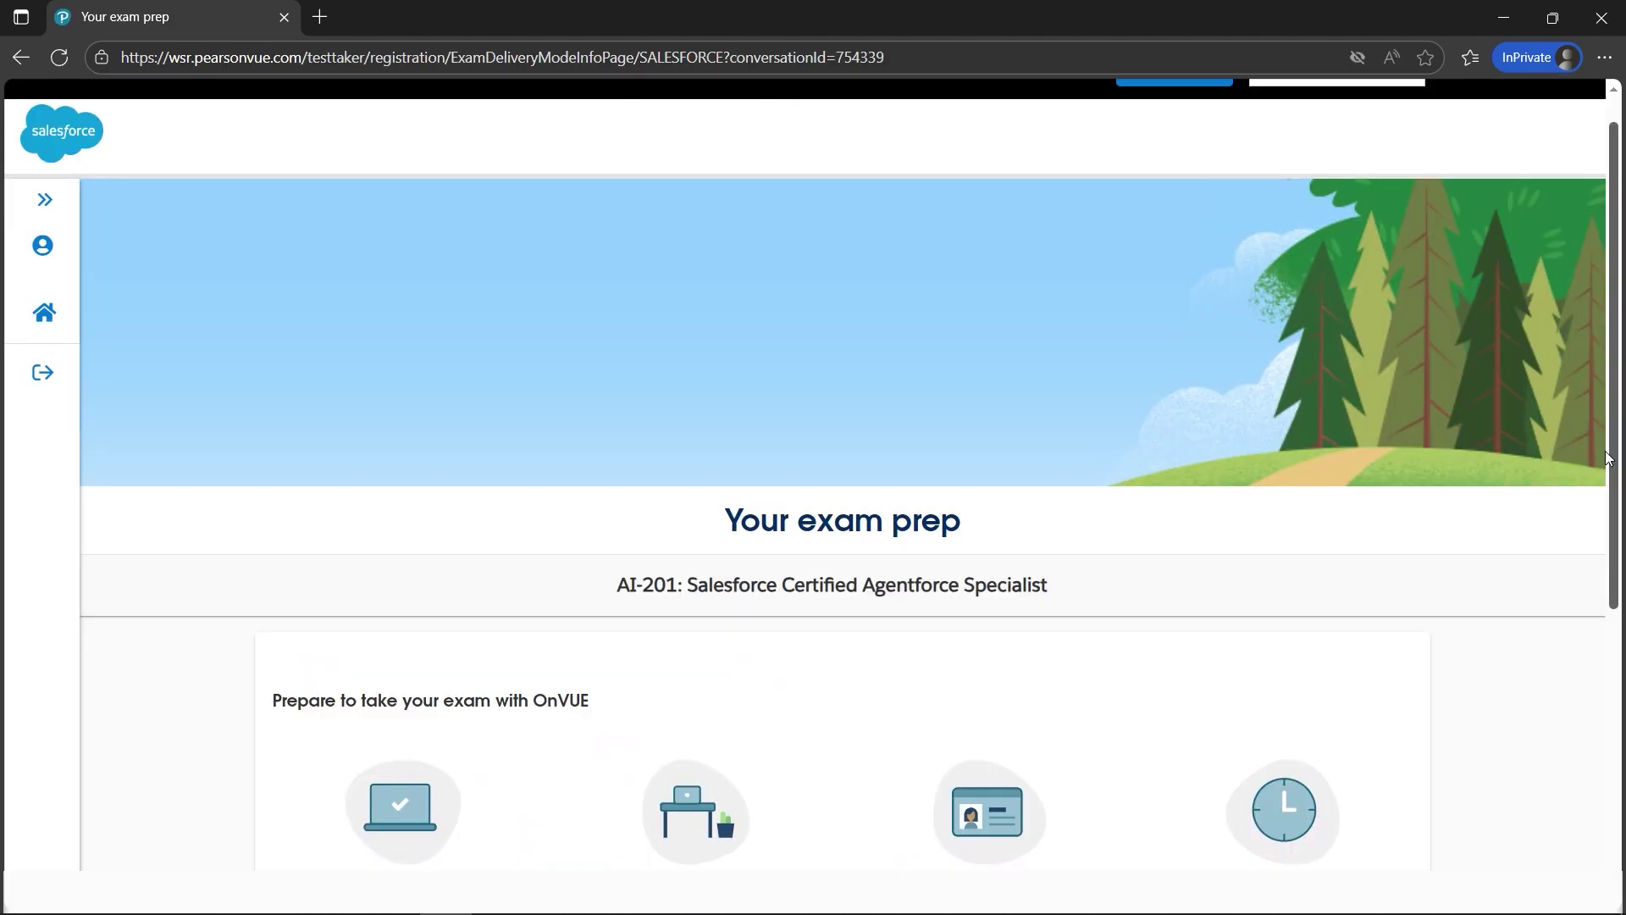
left_click_drag(1607, 457, 1568, 680)
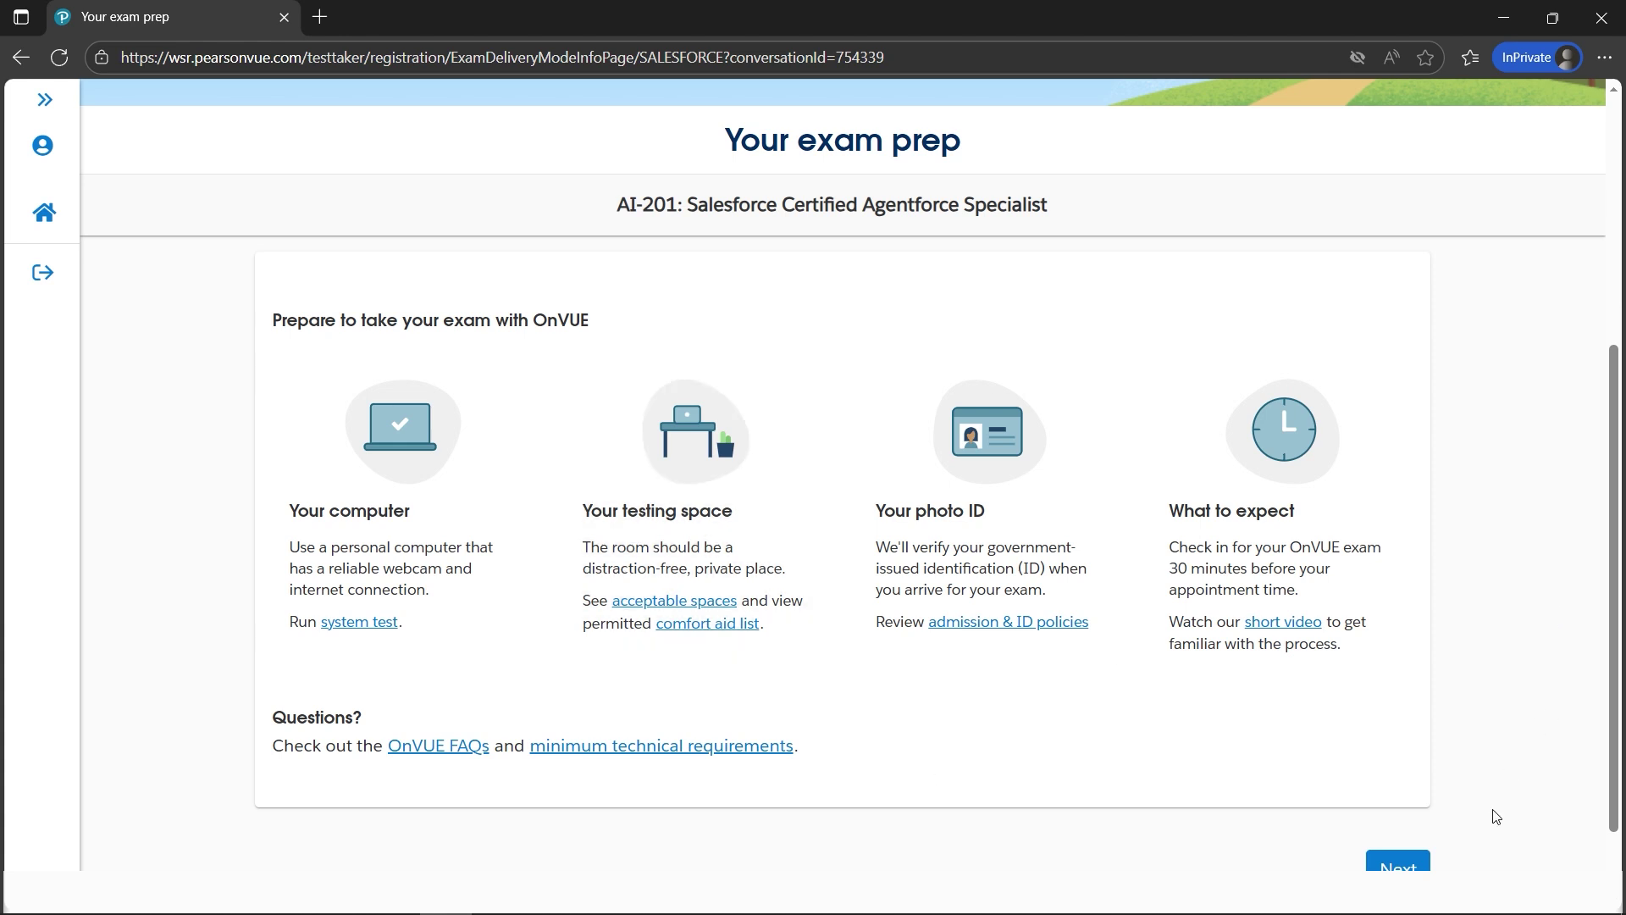
Step: Continue past the exam prep page and choose English as the exam language
left_click(1398, 862)
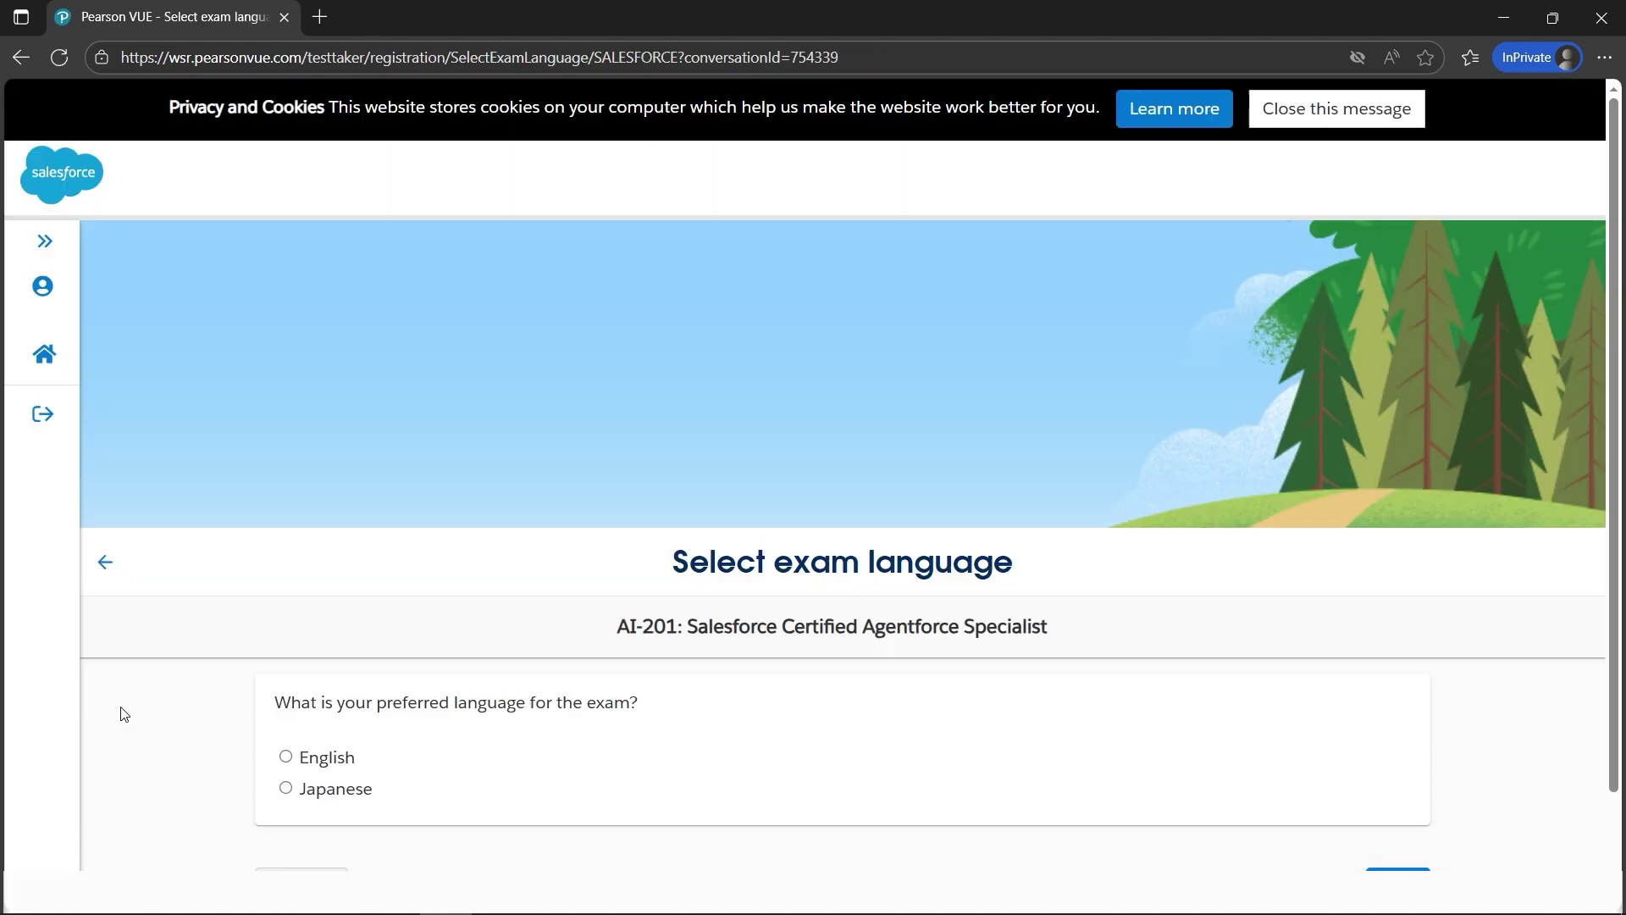
left_click(286, 755)
scroll(1195, 669, "down", 1)
left_click(1405, 793)
Step: Agree to the exam policy, data processing, online proctoring and third-party consents
left_click(283, 539)
scroll(526, 653, "down", 2)
left_click(283, 566)
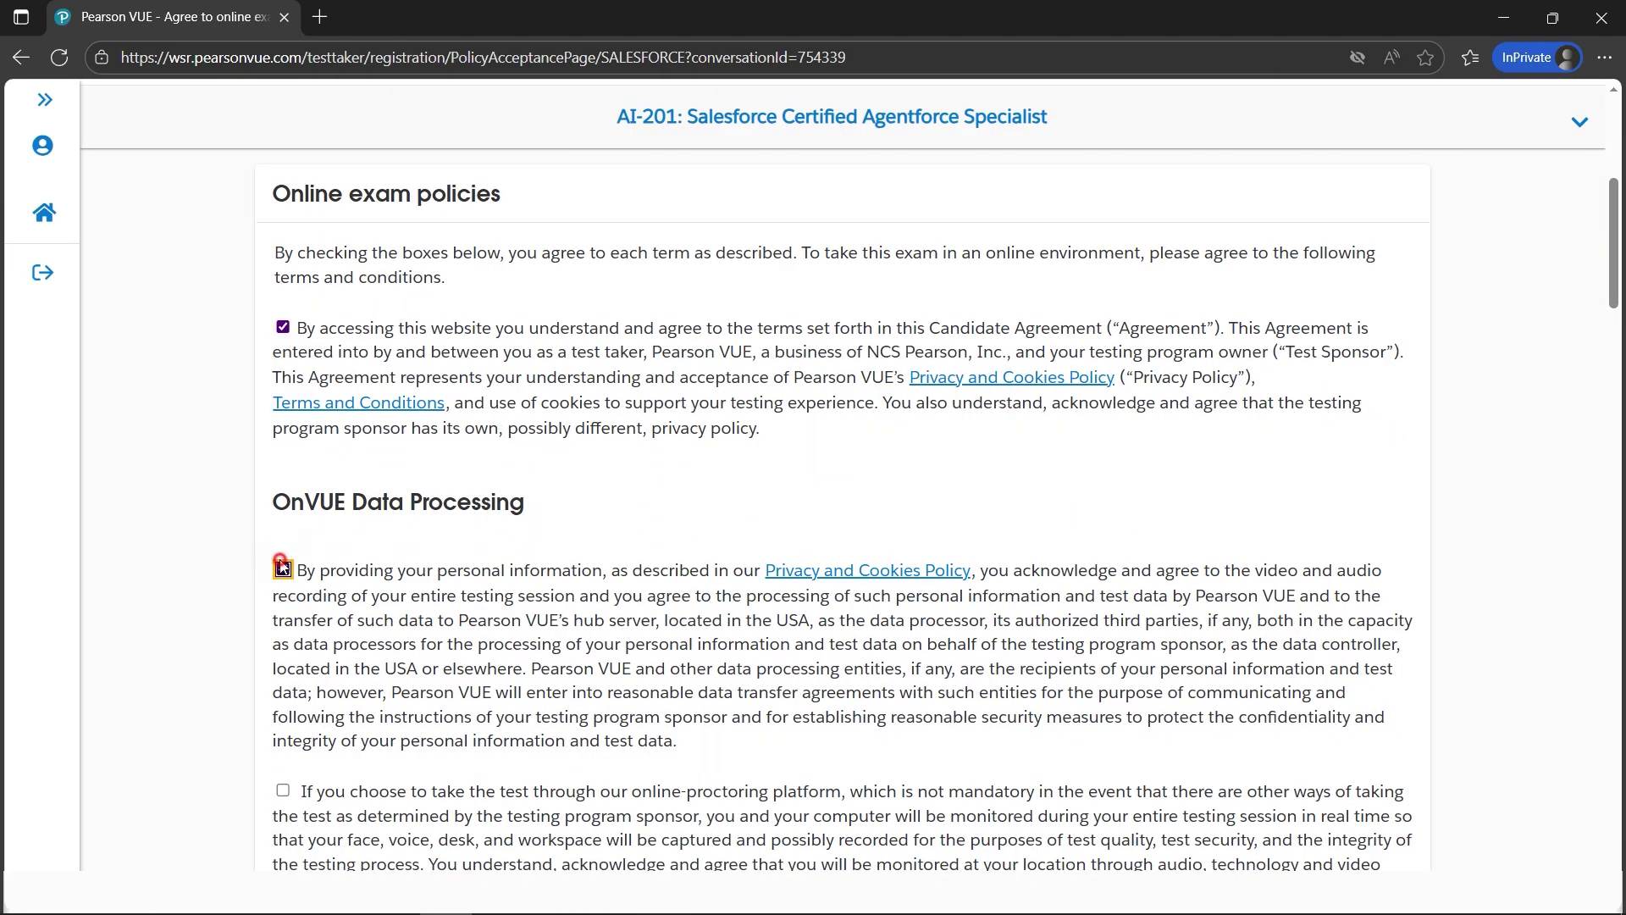
scroll(304, 737, "down", 2)
left_click(283, 574)
scroll(282, 574, "down", 2)
left_click(283, 680)
scroll(285, 688, "down", 20)
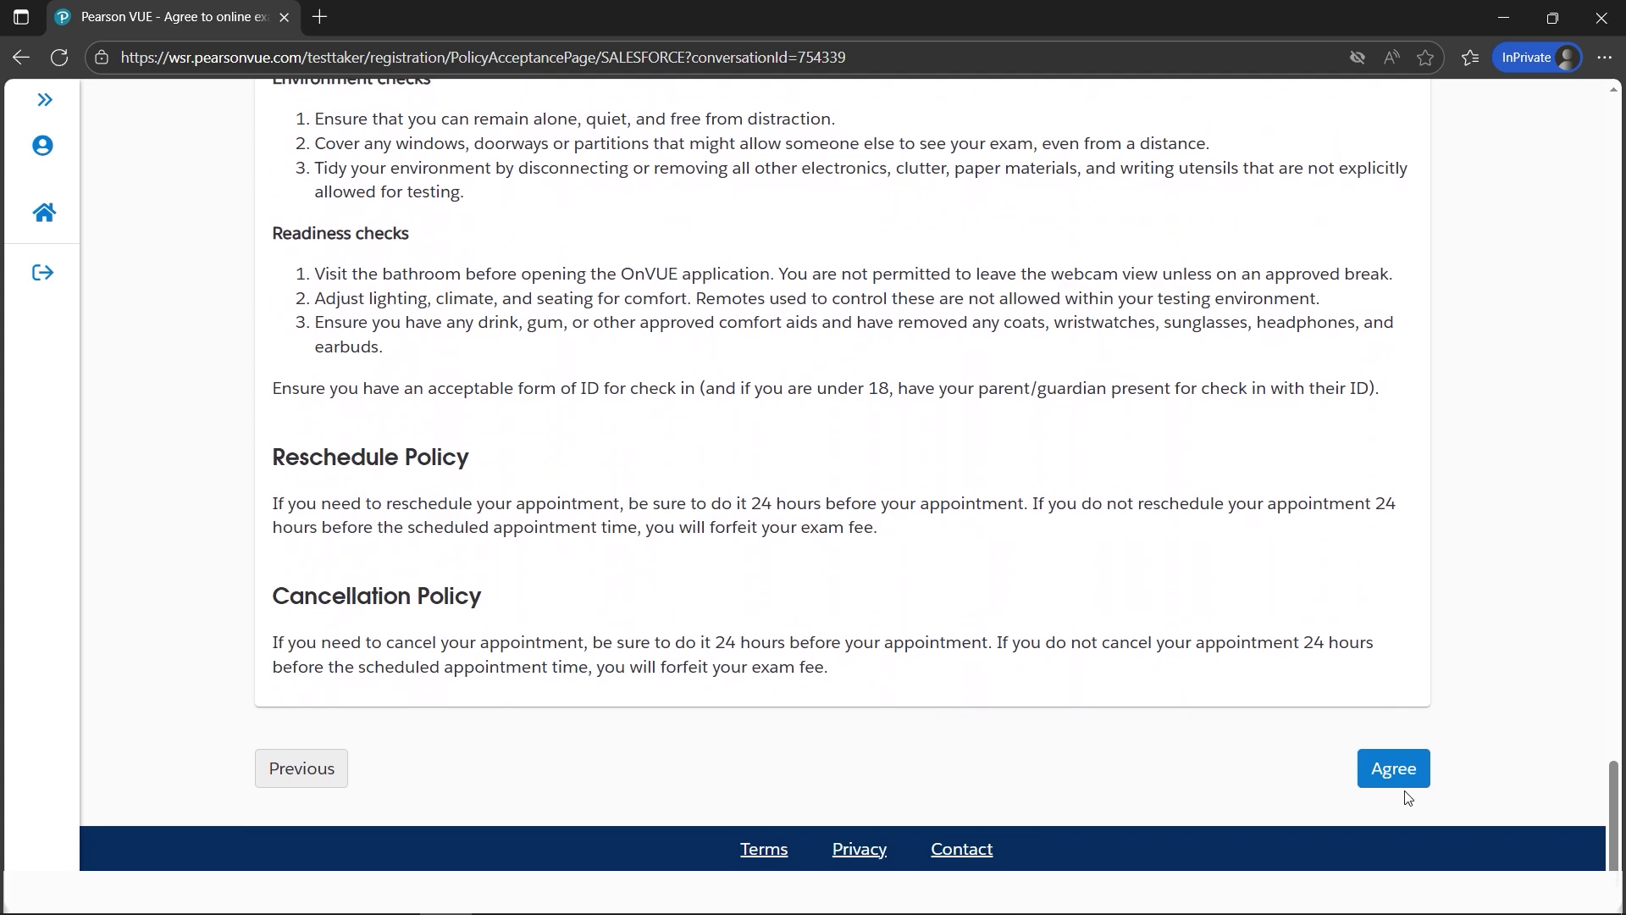
left_click(1402, 780)
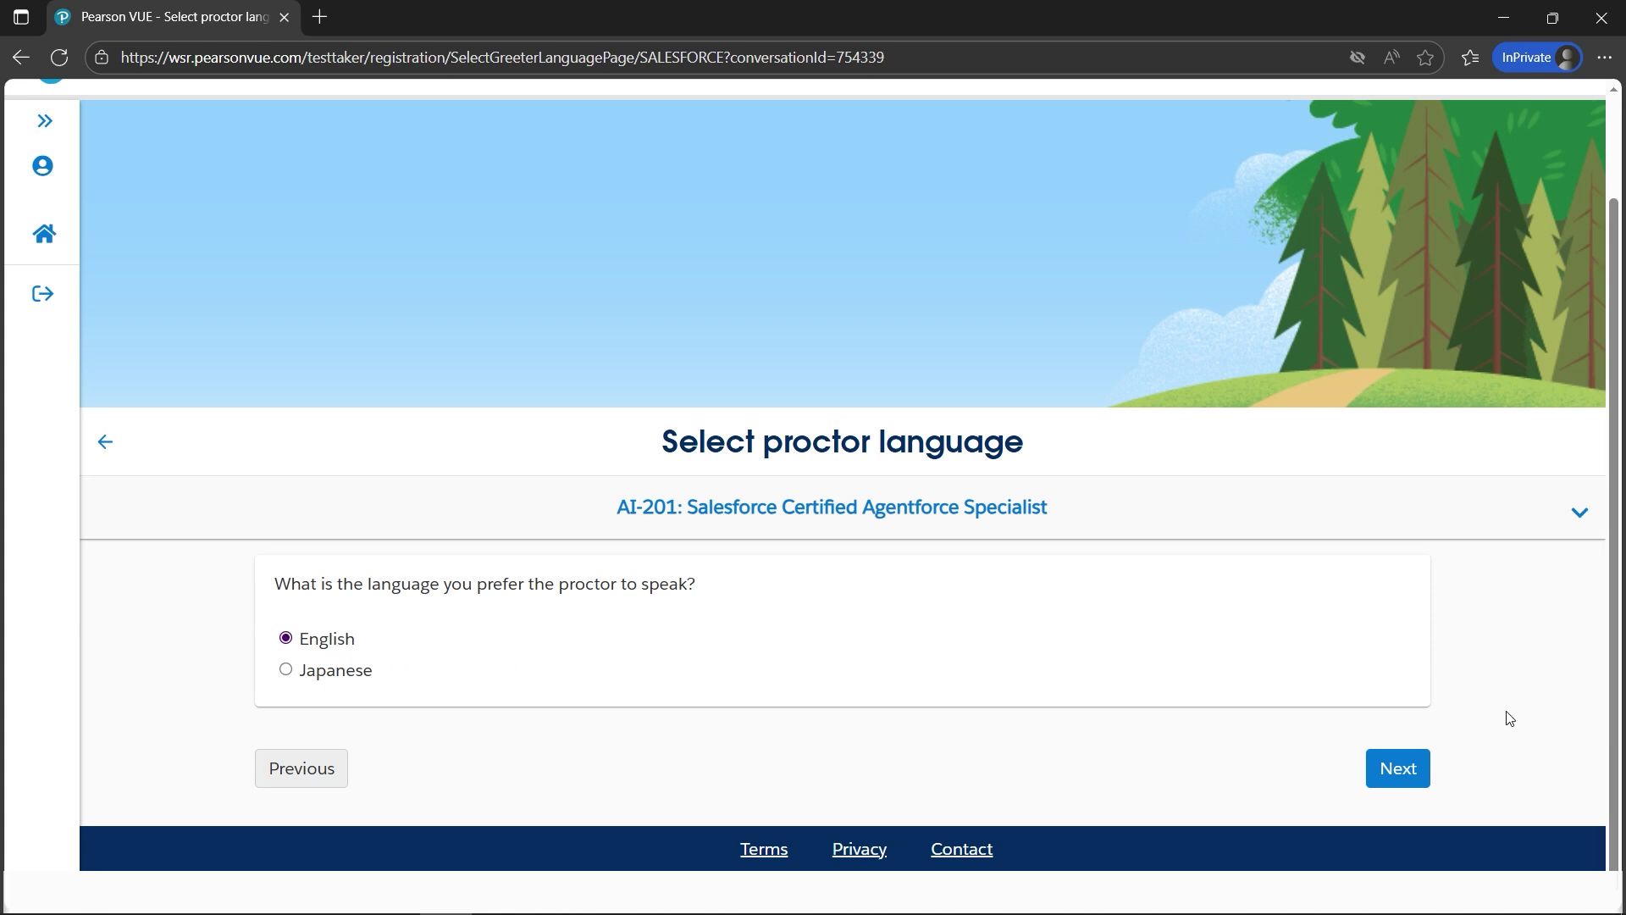
Step: Keep English as proctor language and confirm the Asia/Kolkata-IST time zone
left_click(1405, 786)
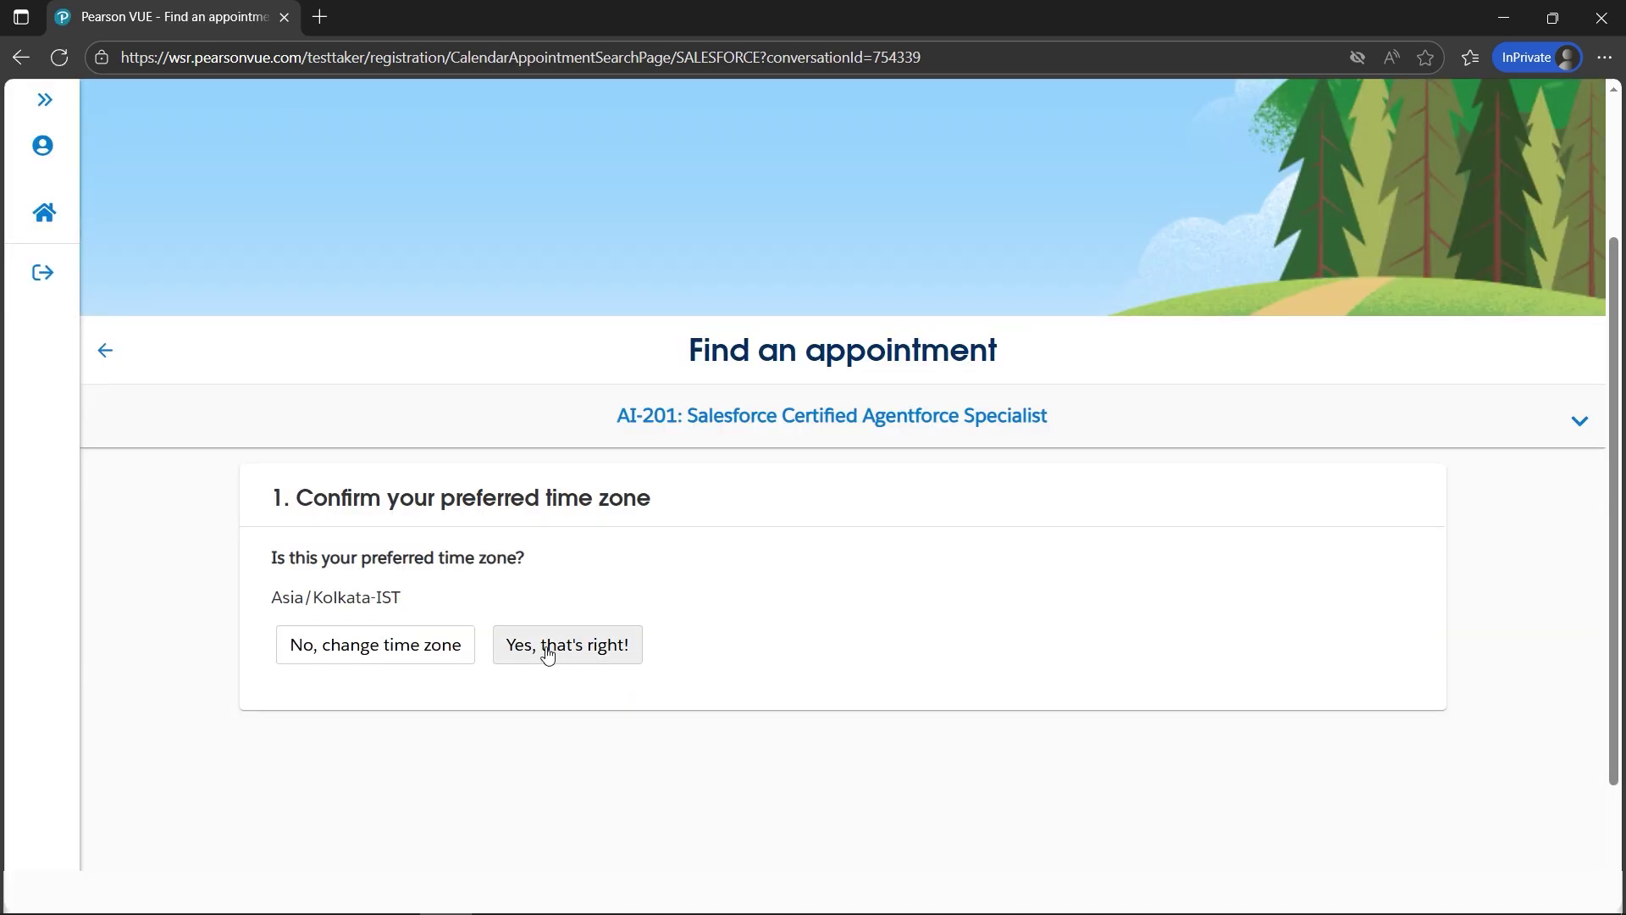
left_click(592, 652)
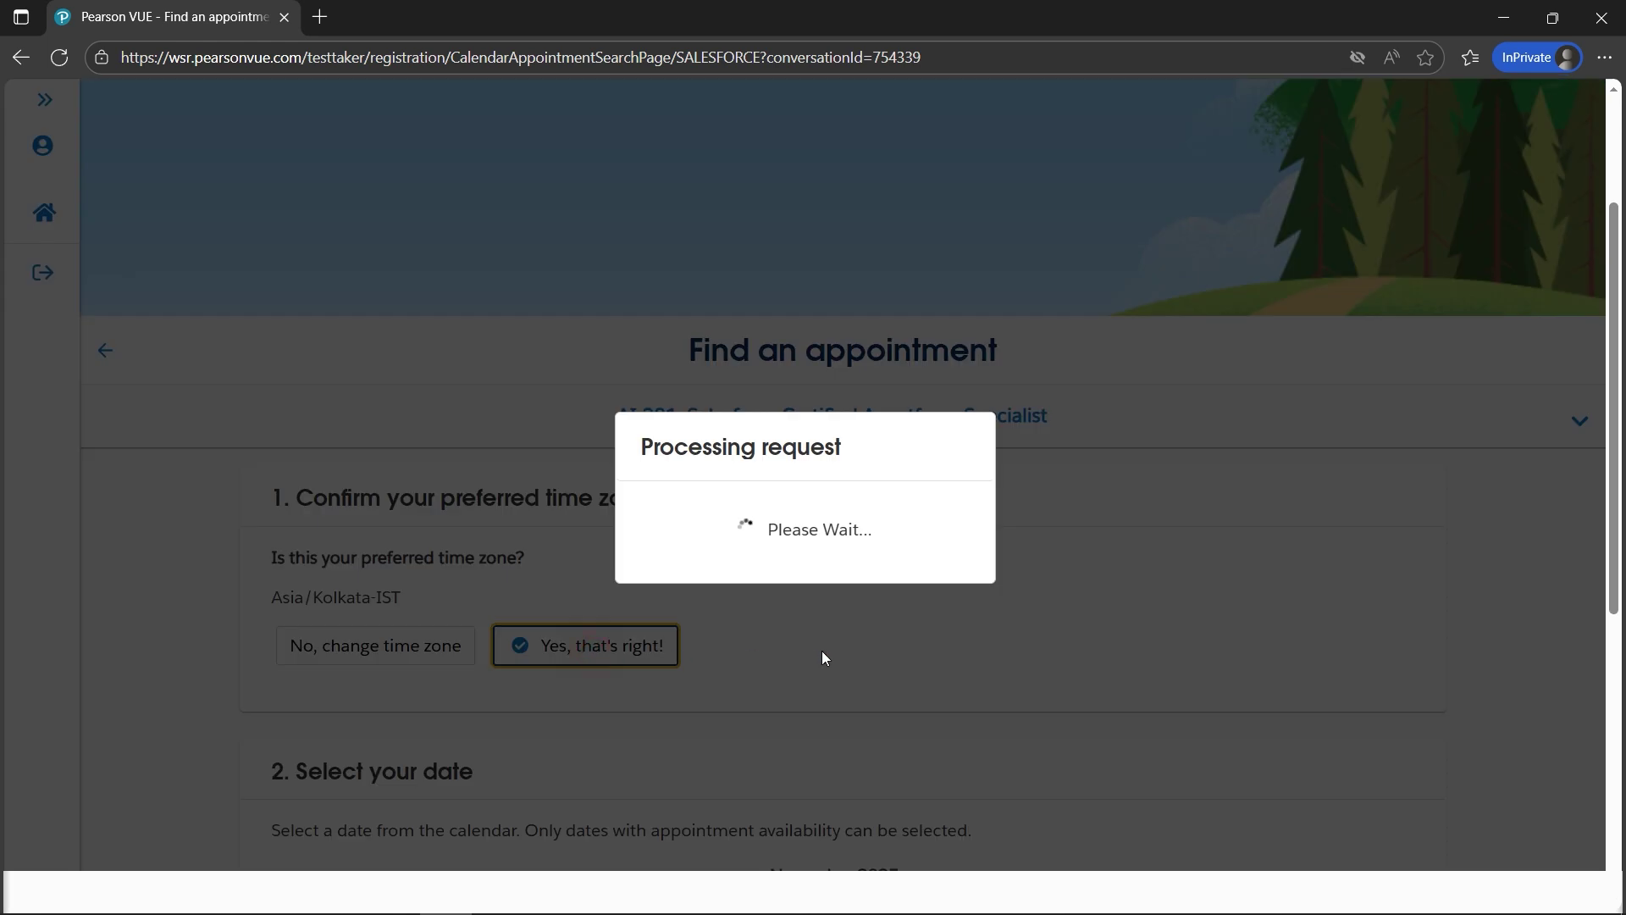
scroll(1141, 740, "down", 3)
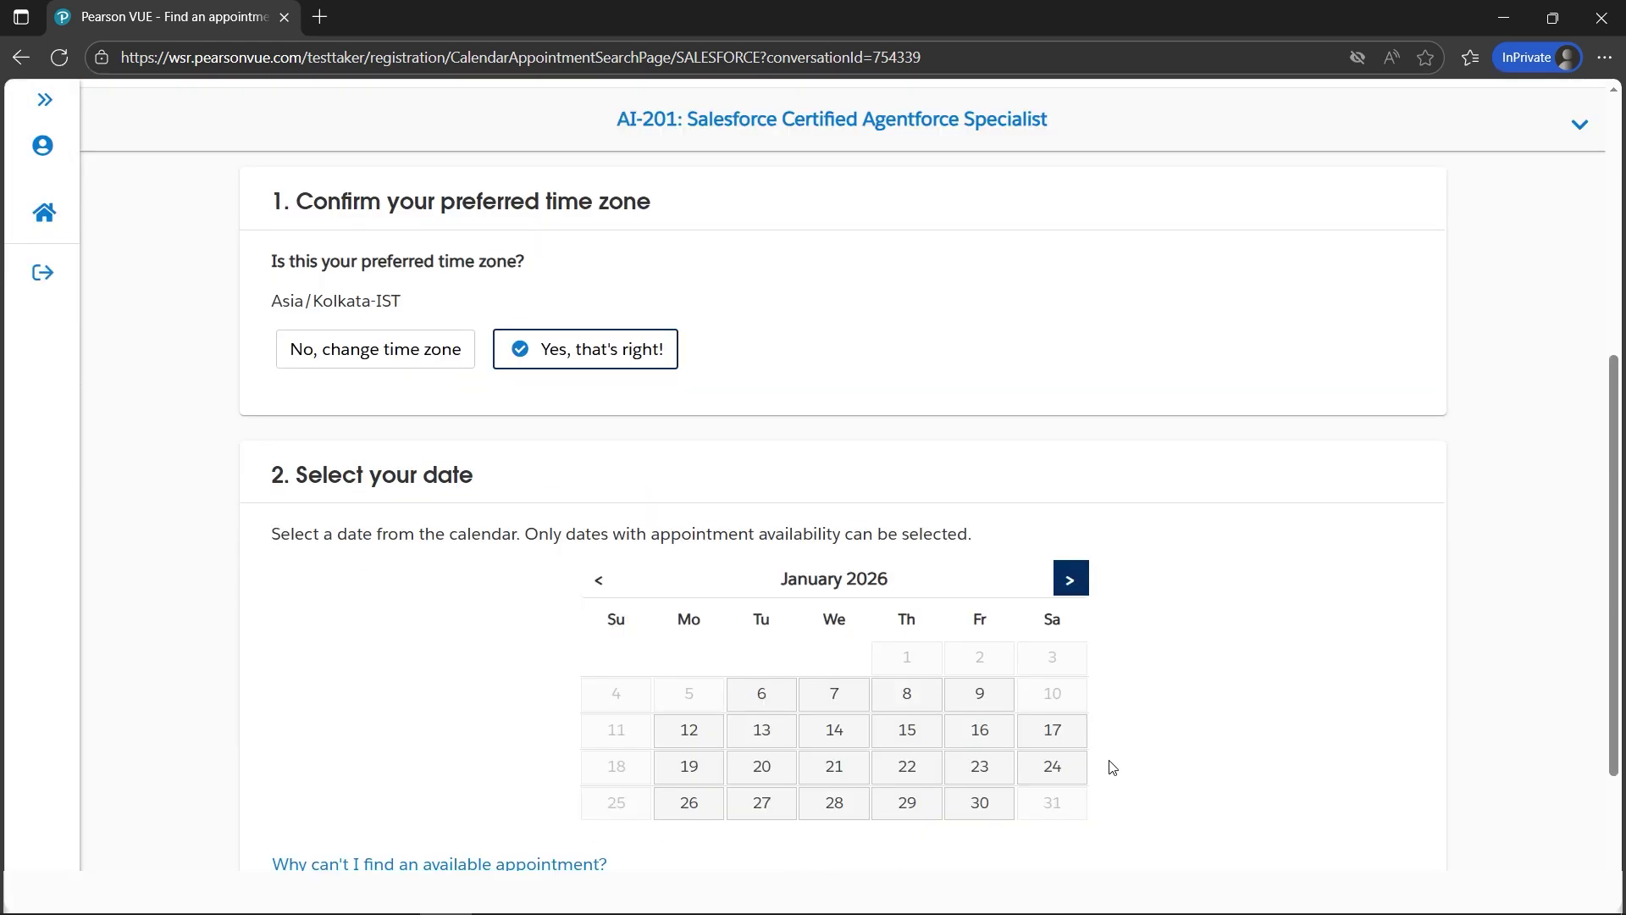
scroll(1016, 703, "down", 1)
Step: Book the appointment on the 30th at 10:30 into the cart
left_click(979, 707)
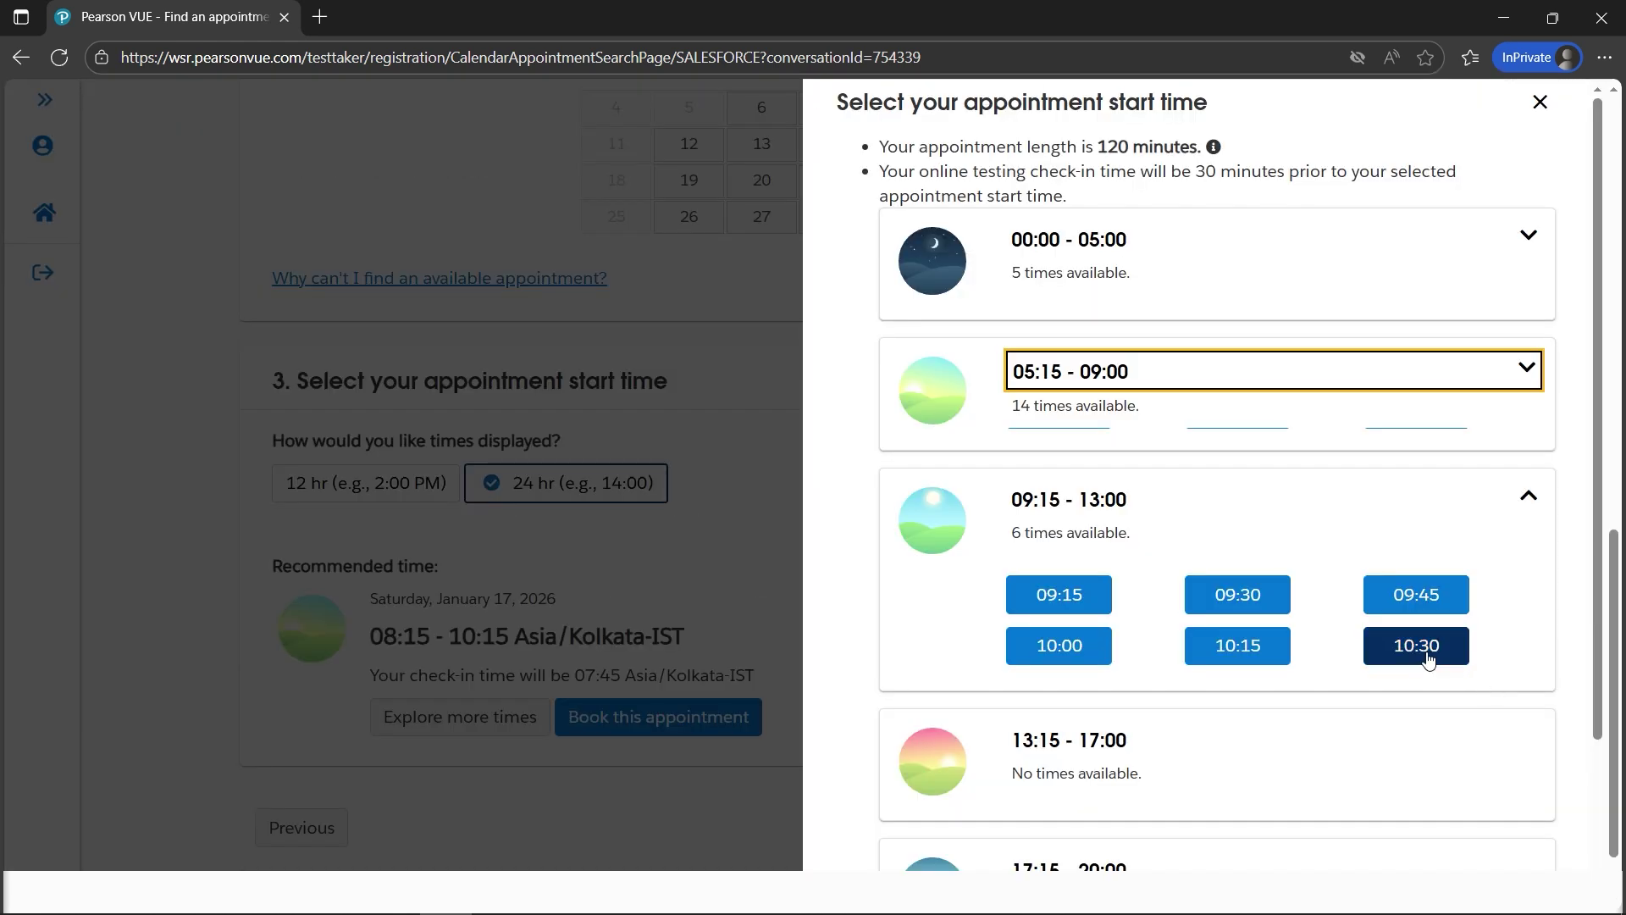
left_click(1426, 652)
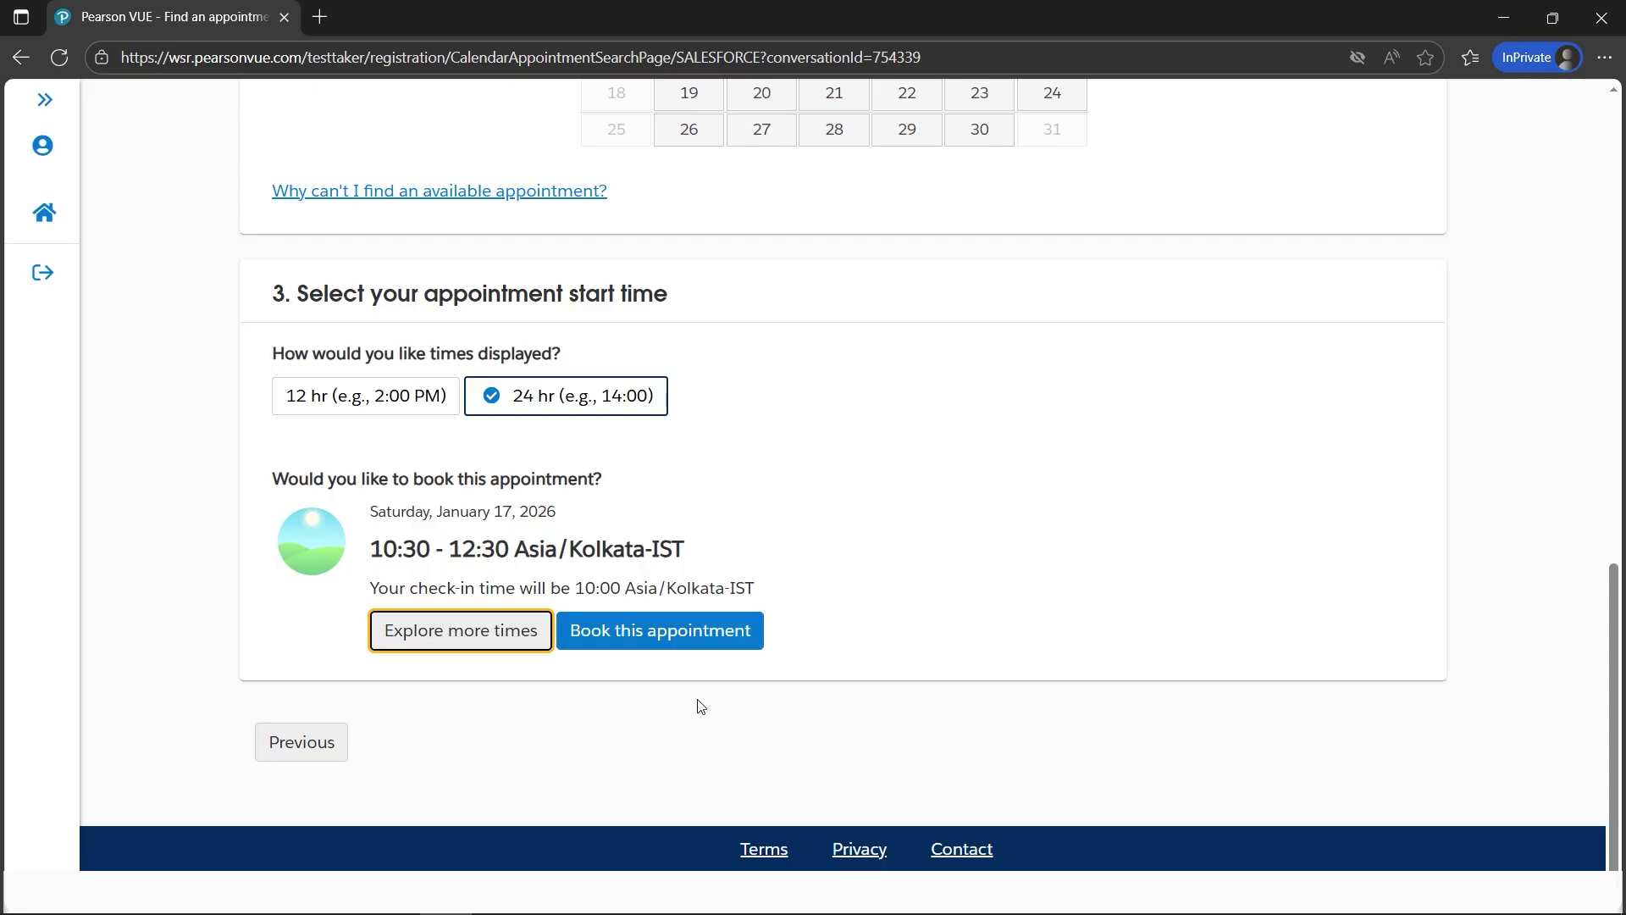
left_click(687, 641)
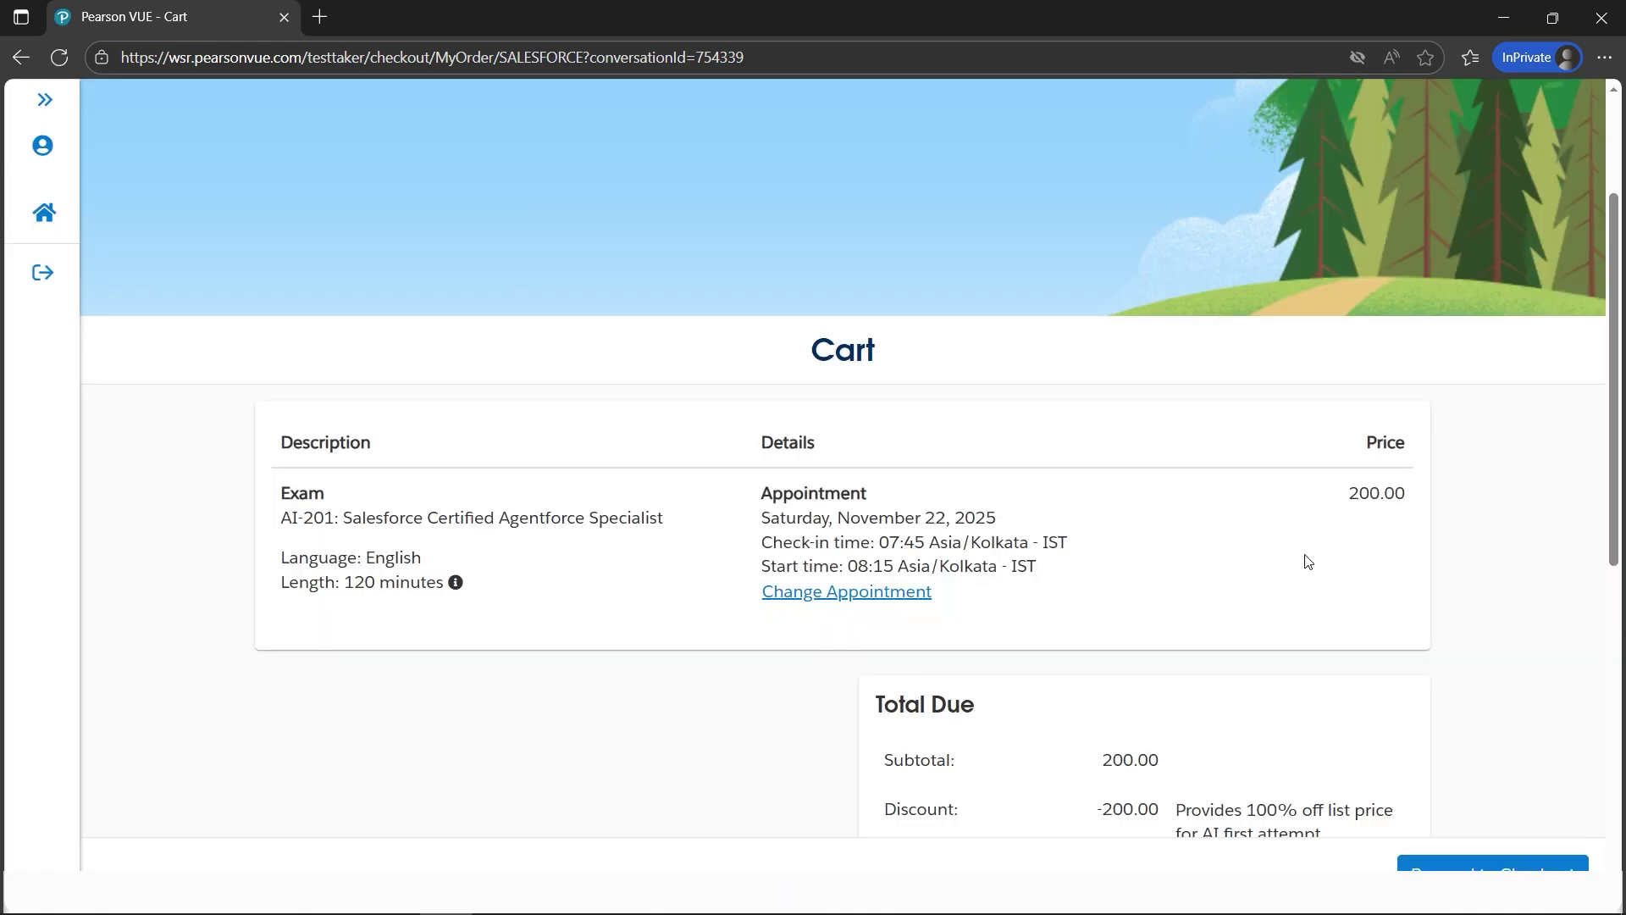
scroll(1306, 586, "down", 3)
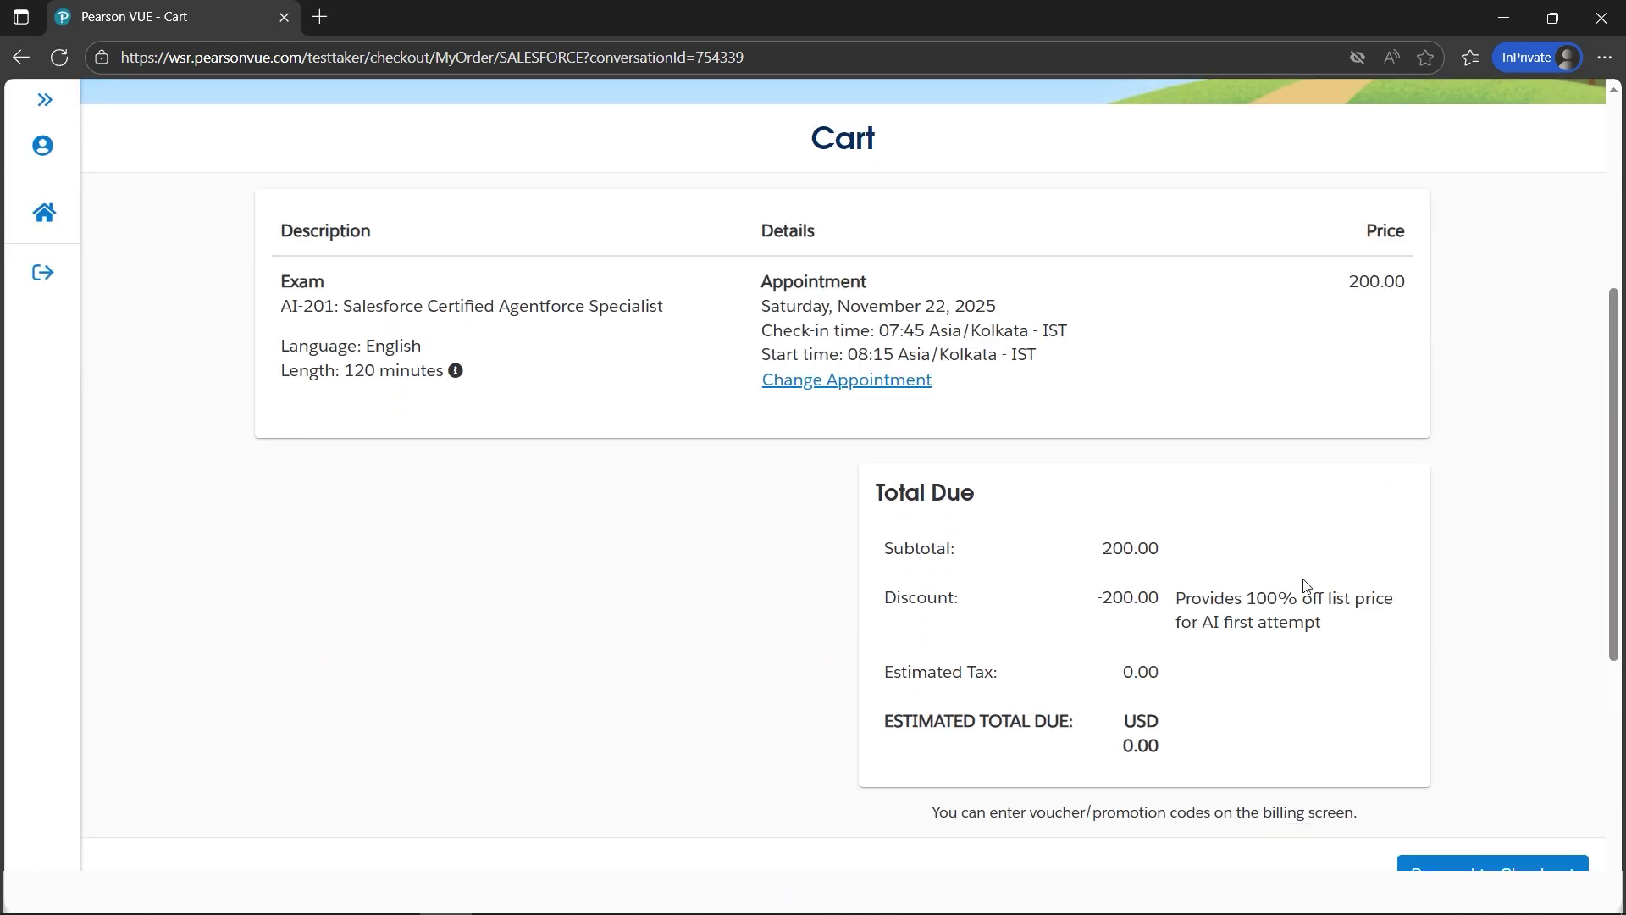
left_click_drag(1119, 750, 1169, 753)
left_click(1396, 720)
scroll(1425, 706, "up", 1)
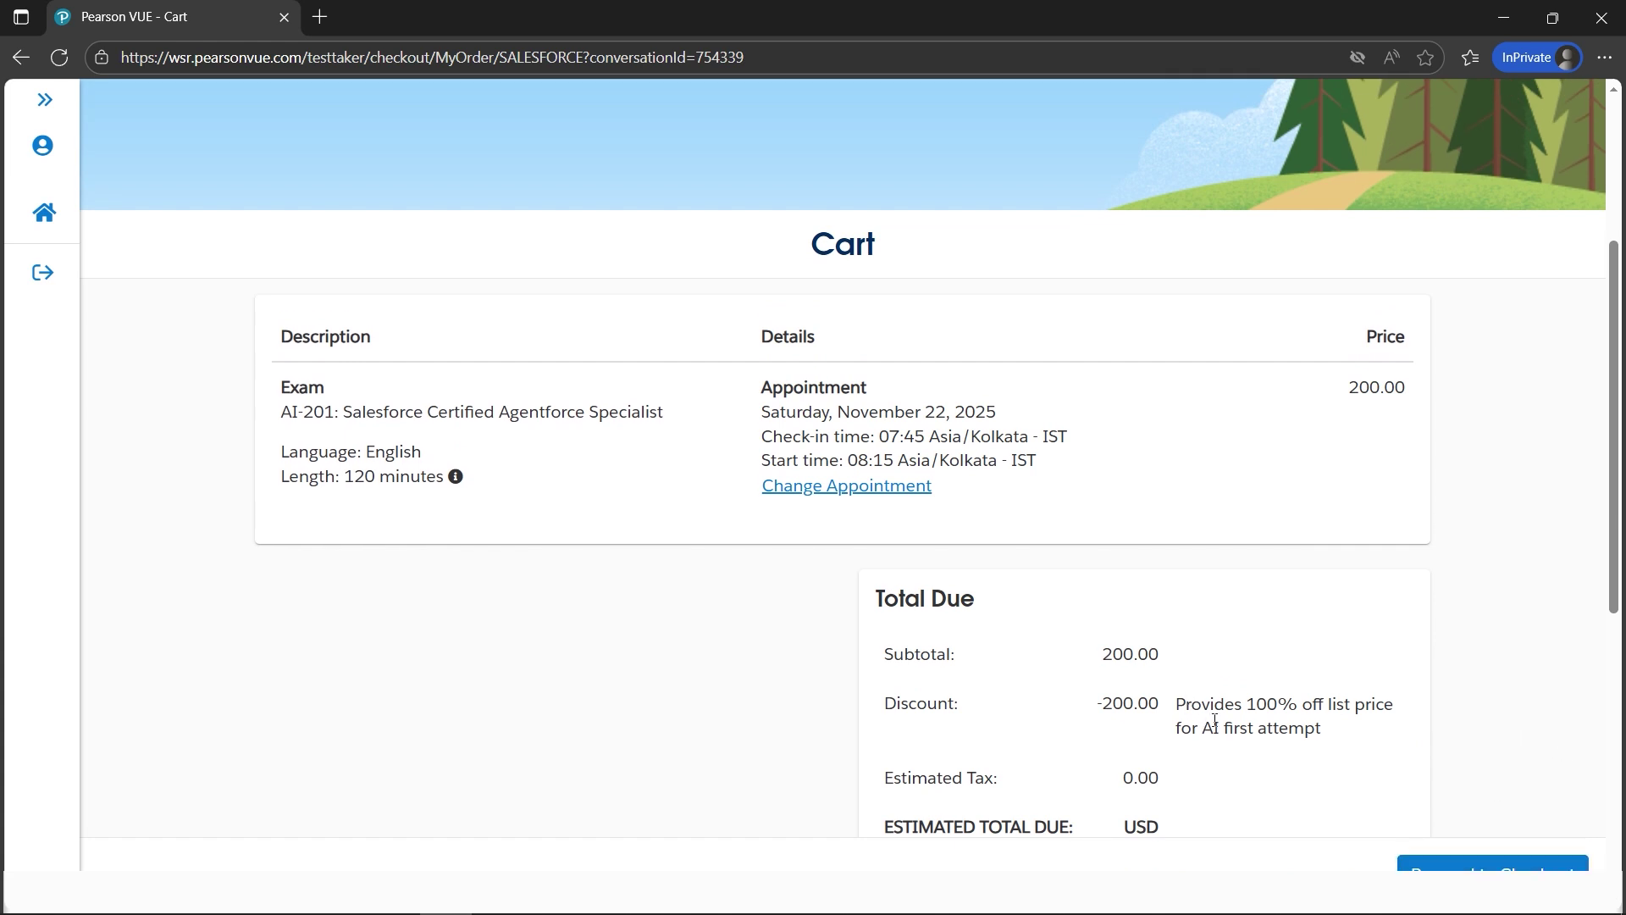
left_click_drag(1176, 710, 1326, 743)
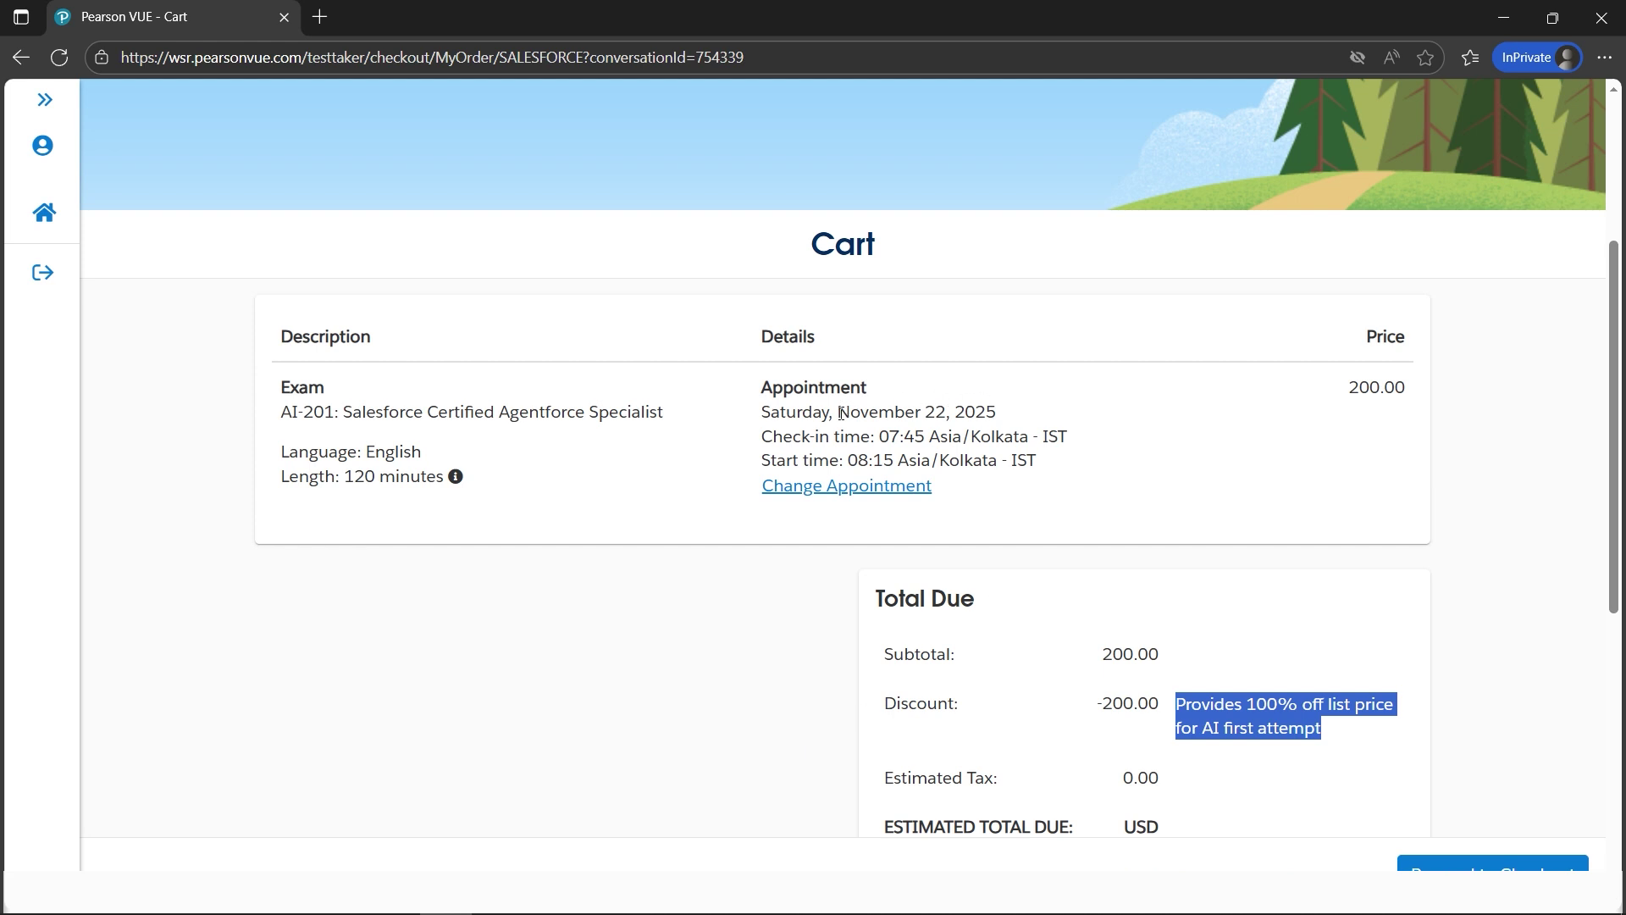
left_click_drag(839, 414, 999, 415)
left_click(1287, 518)
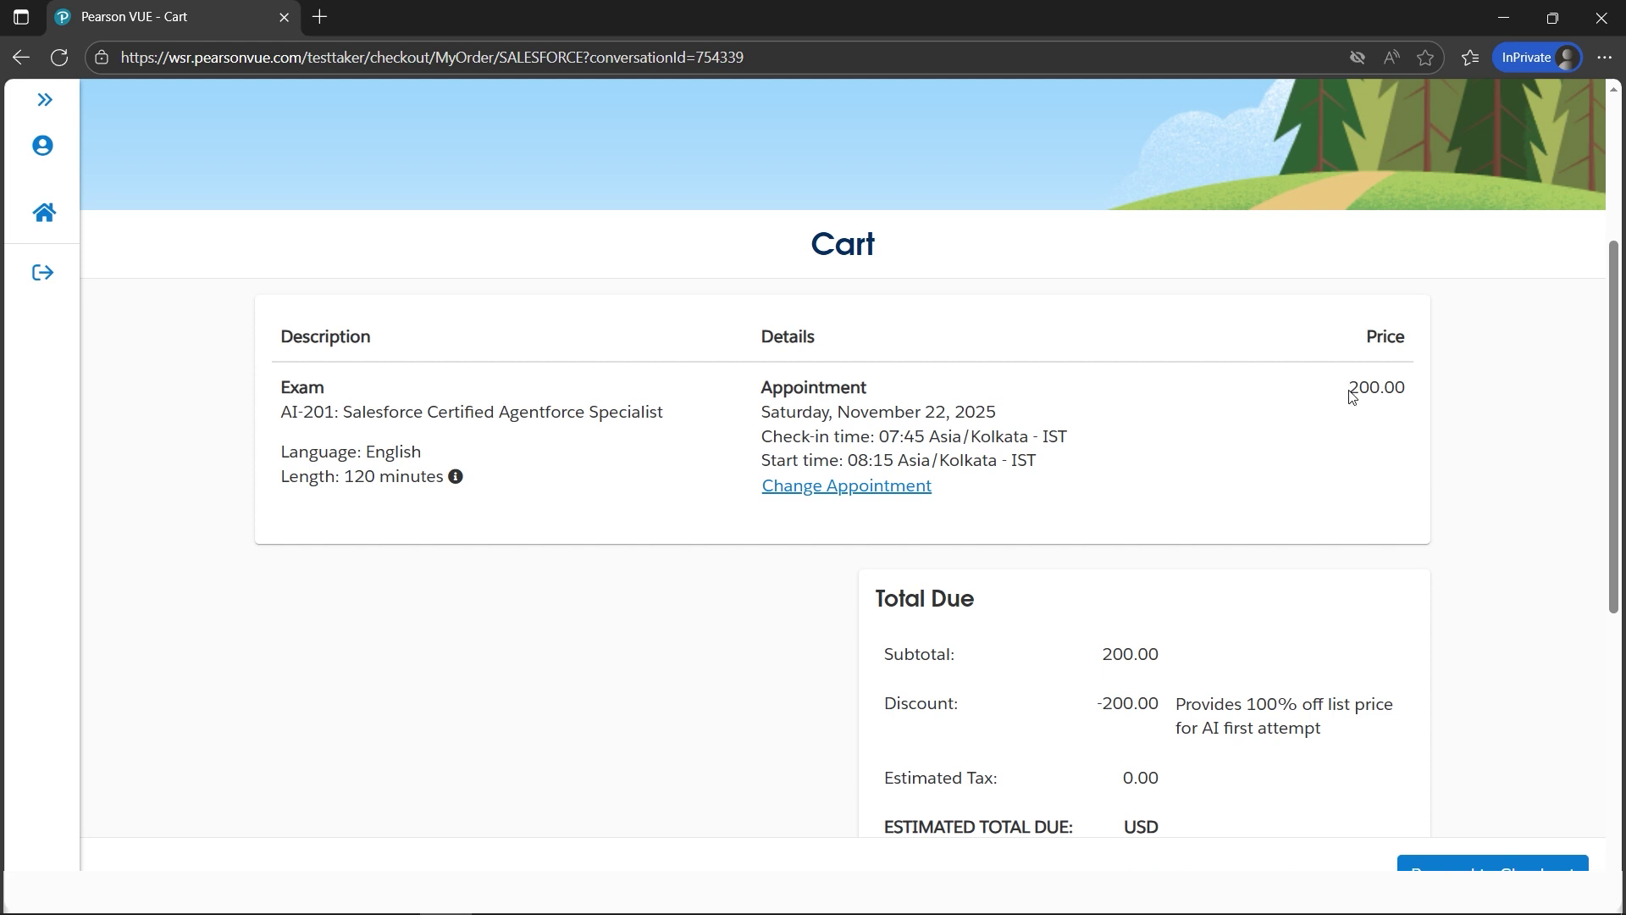
left_click_drag(1346, 387, 1412, 412)
left_click(787, 672)
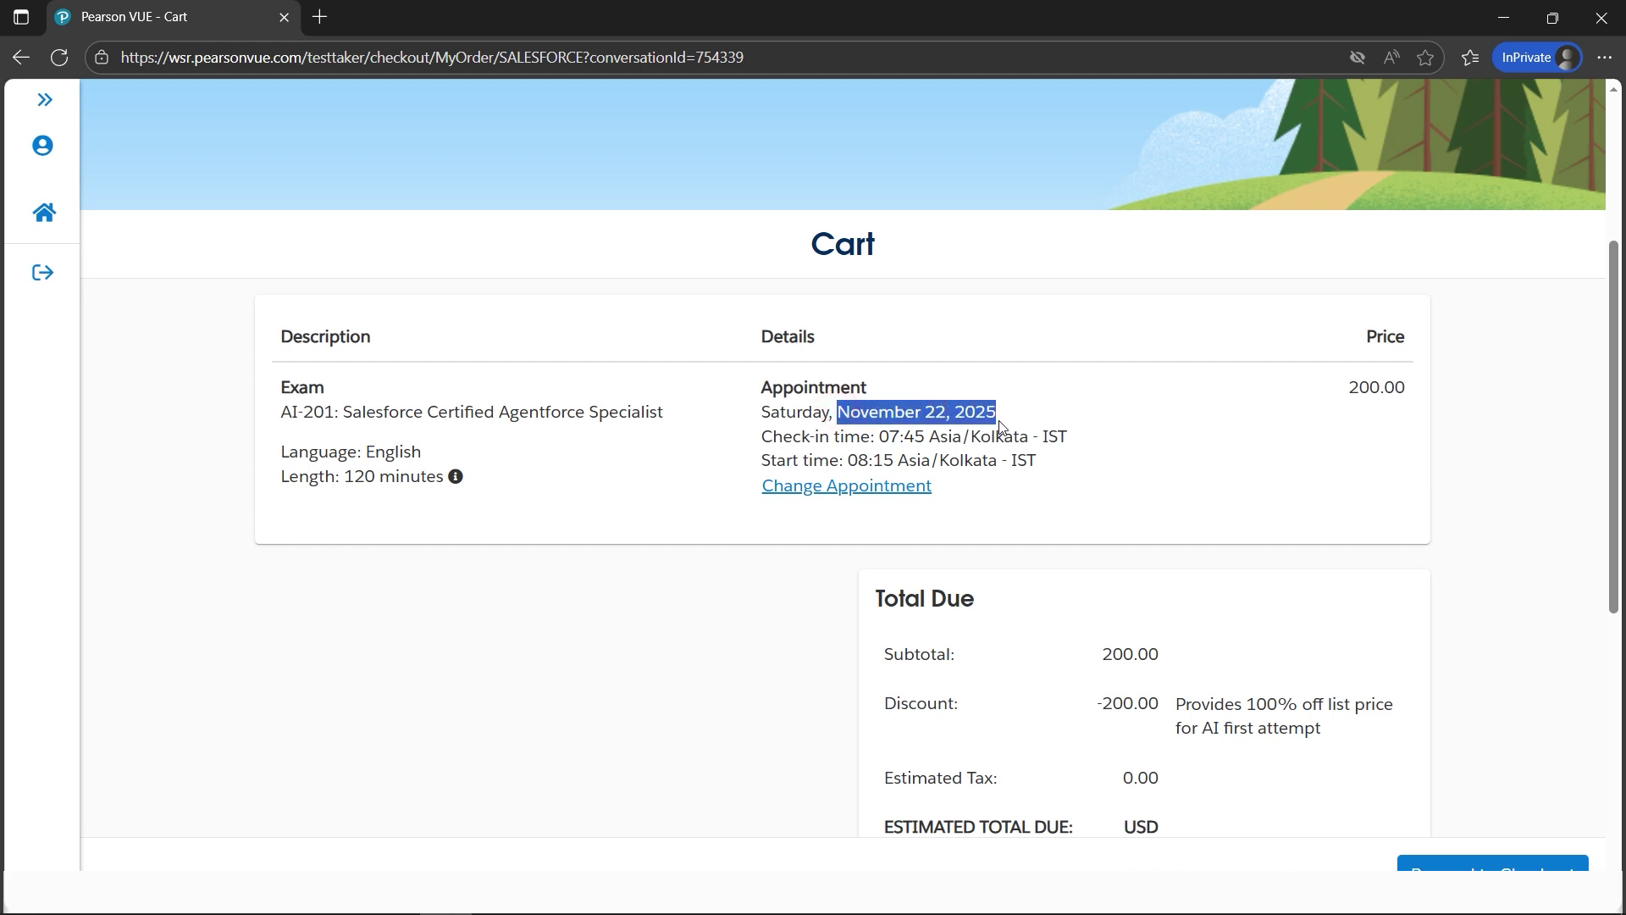
left_click(1084, 610)
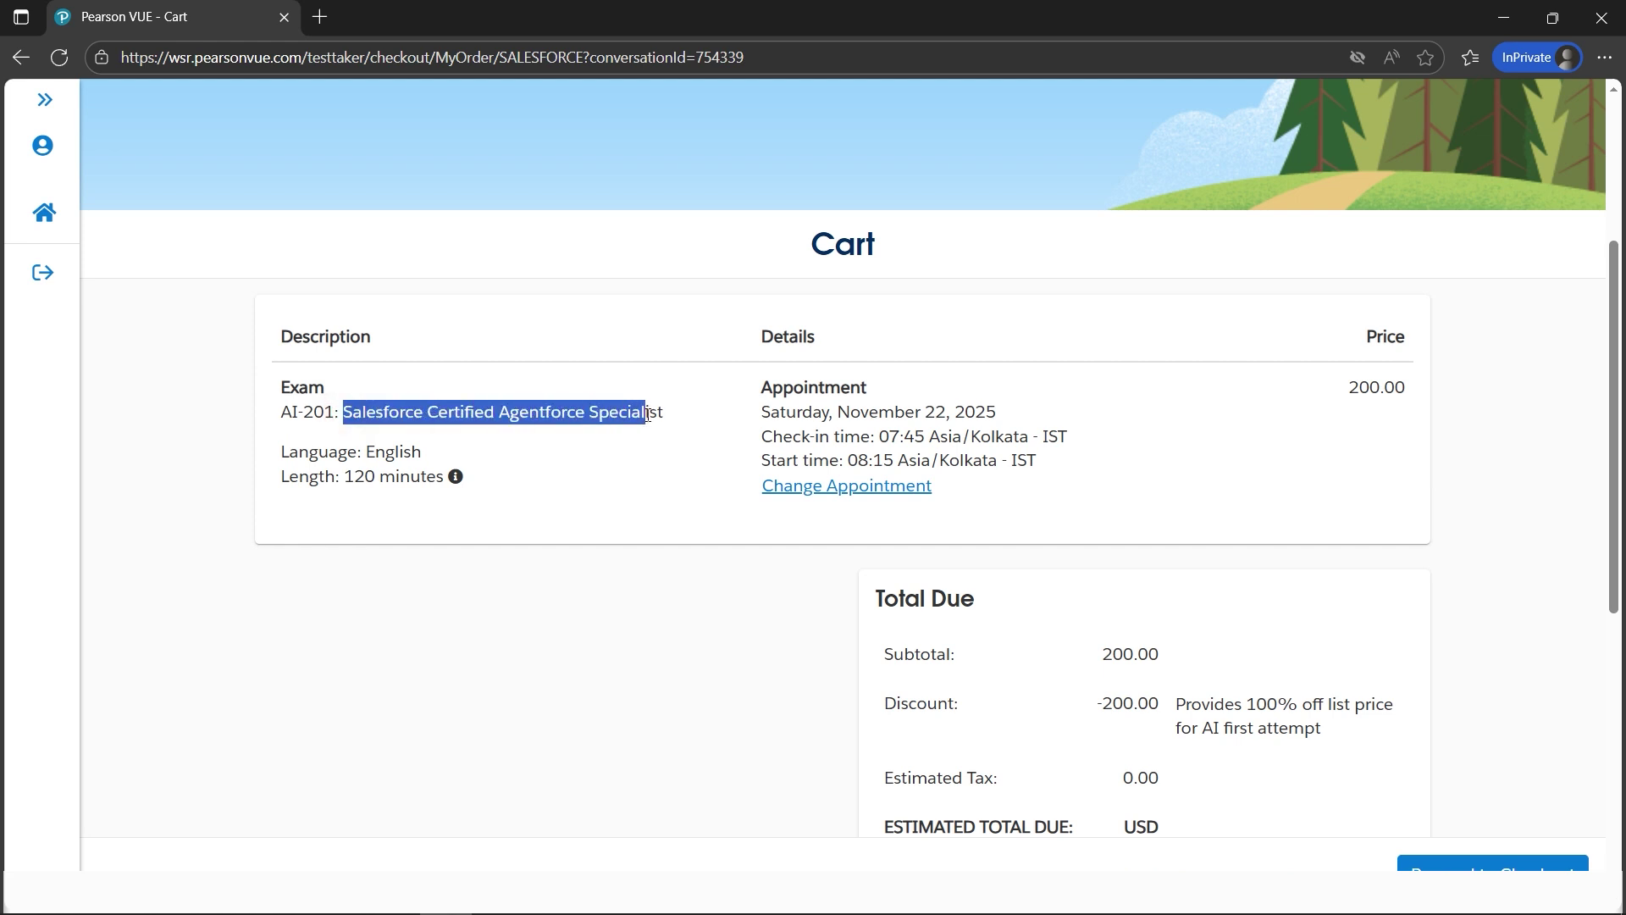
left_click(678, 667)
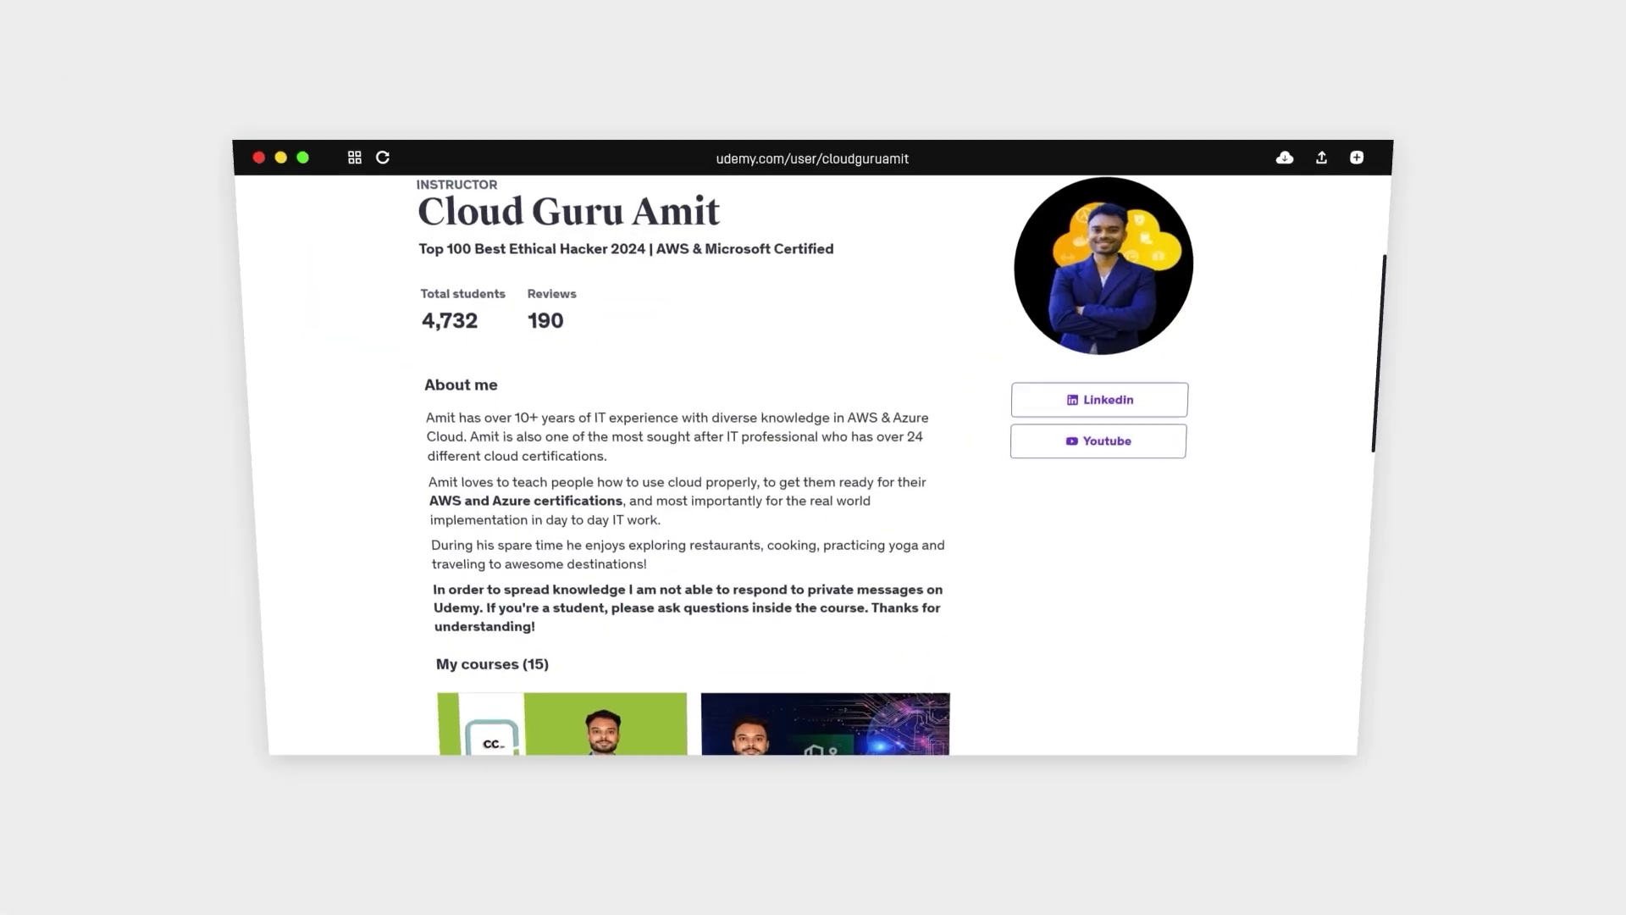
scroll(812, 466, "down", 15)
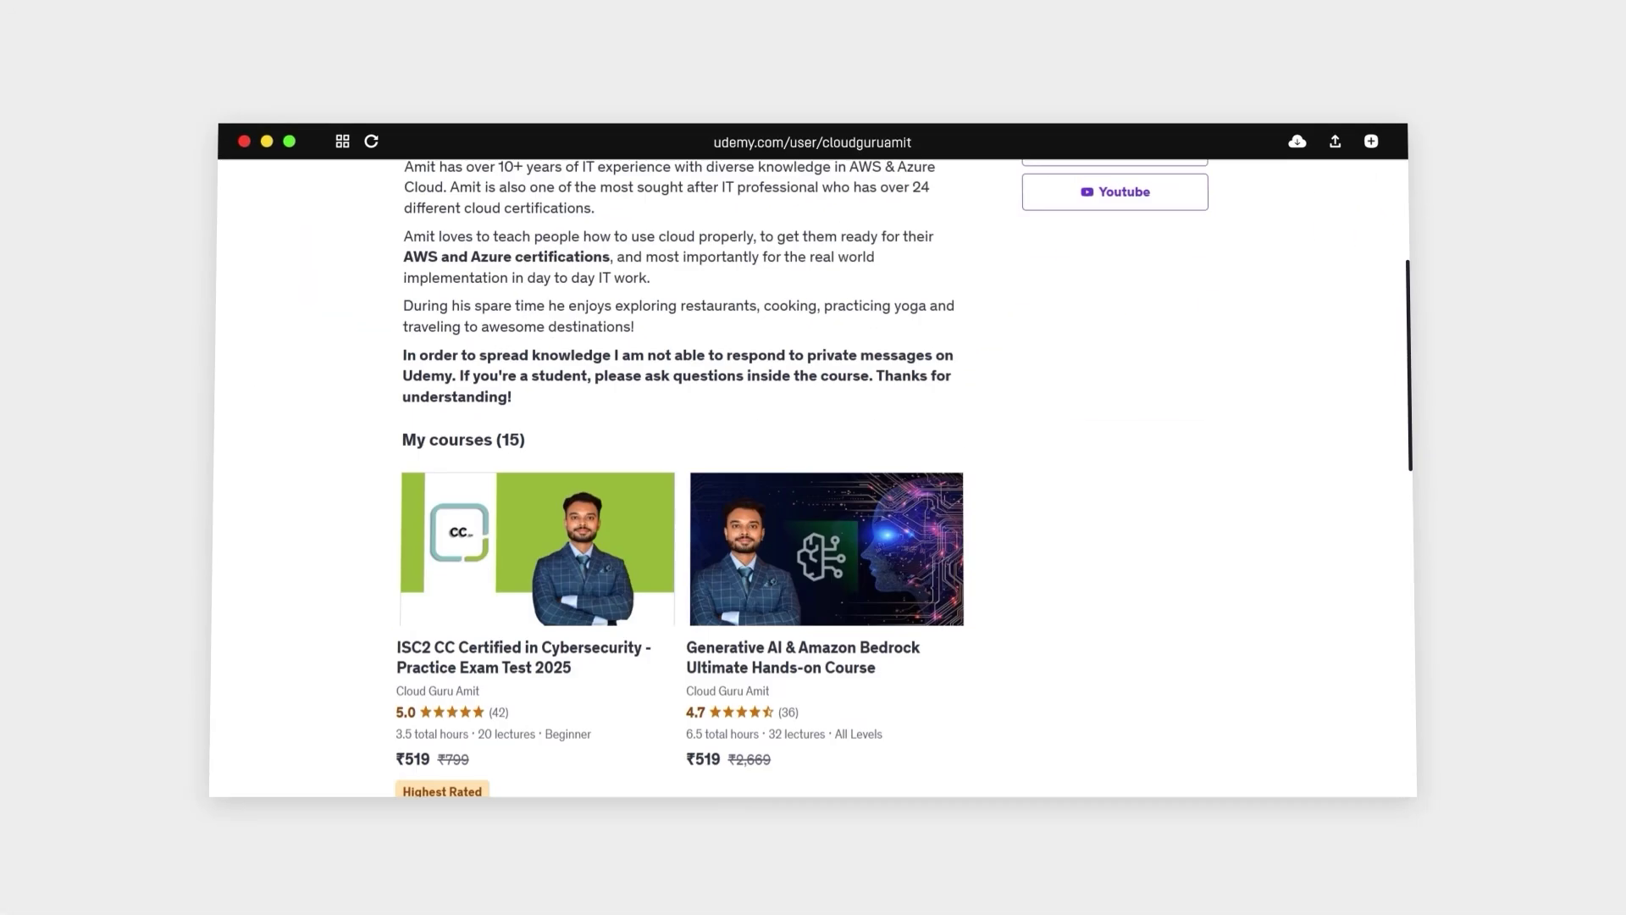